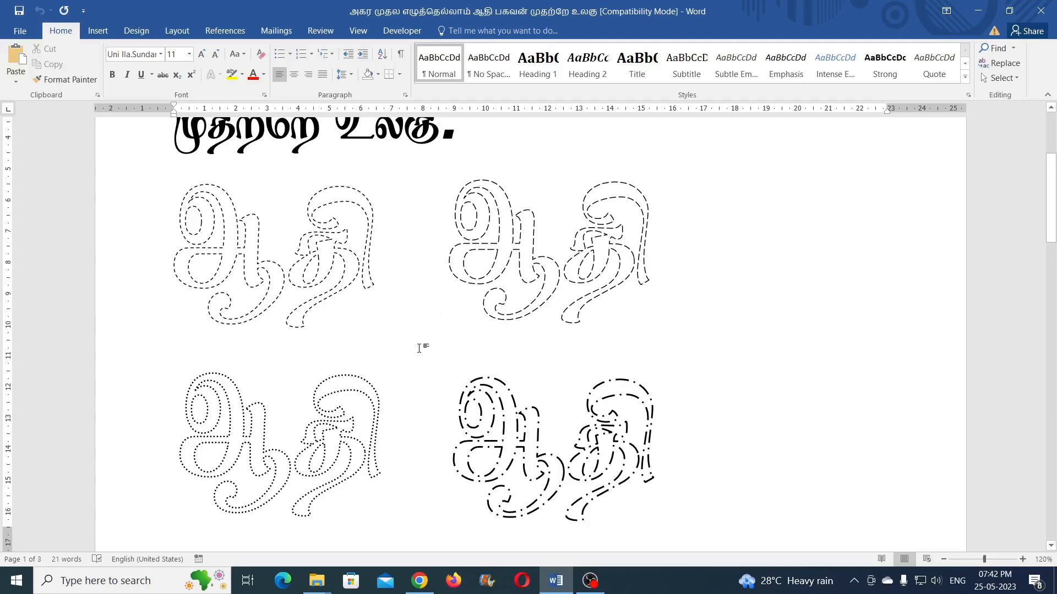
- Create a blank document, and bring the Tamil word தமிழ் onto the clipboard from the Google Translate result in Chrome, returning to Word
key("ctrl+n")
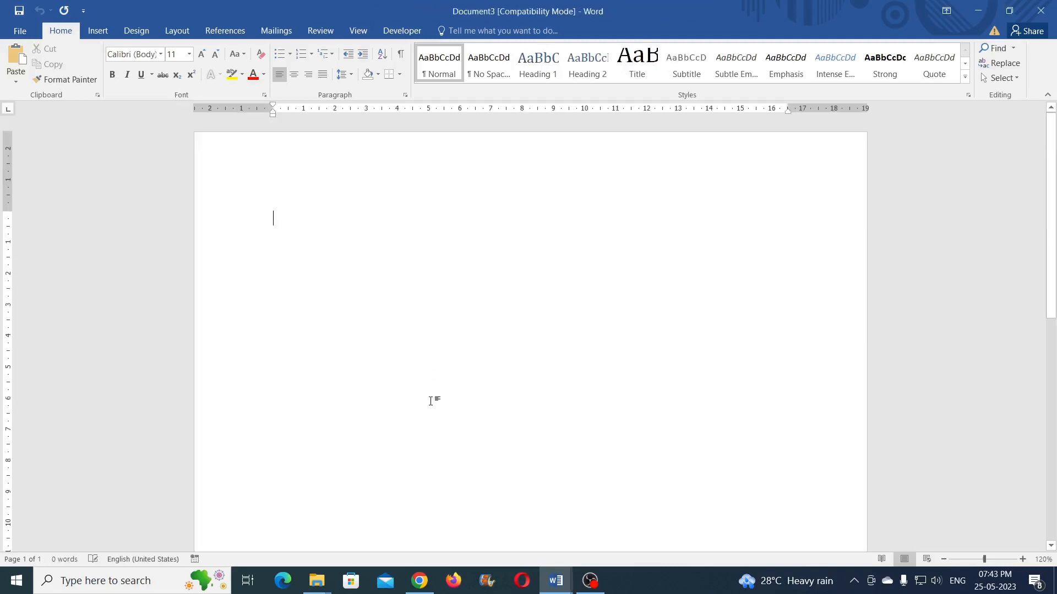
left_click(420, 580)
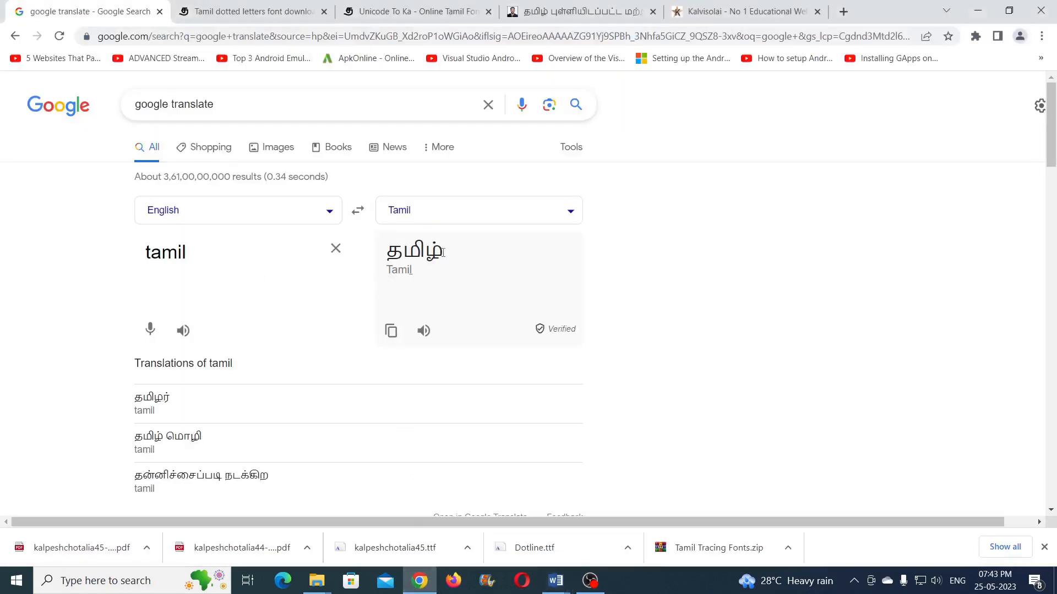
left_click_drag(444, 252, 391, 251)
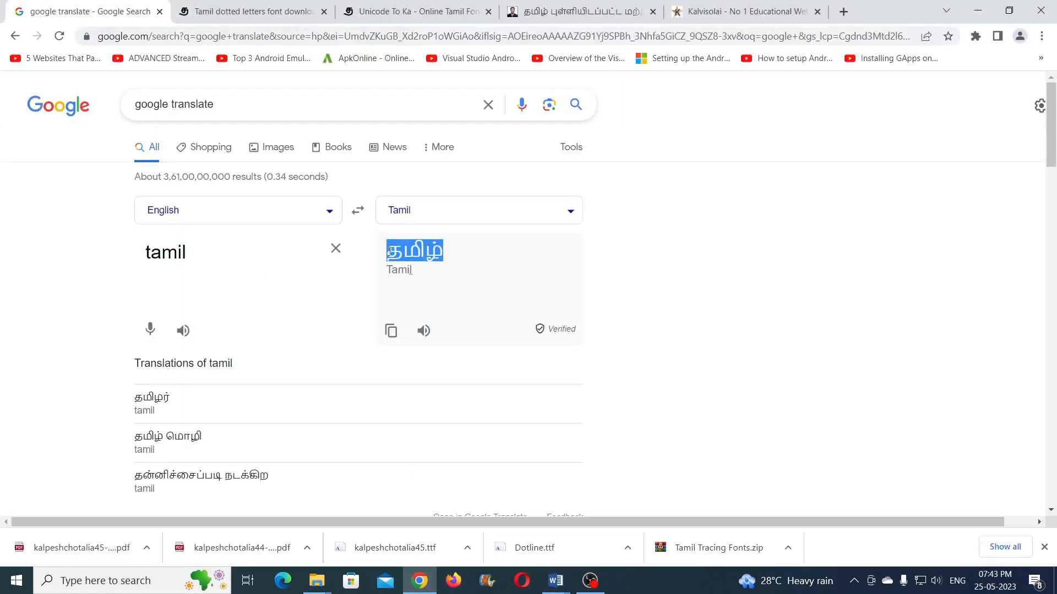
right_click(437, 251)
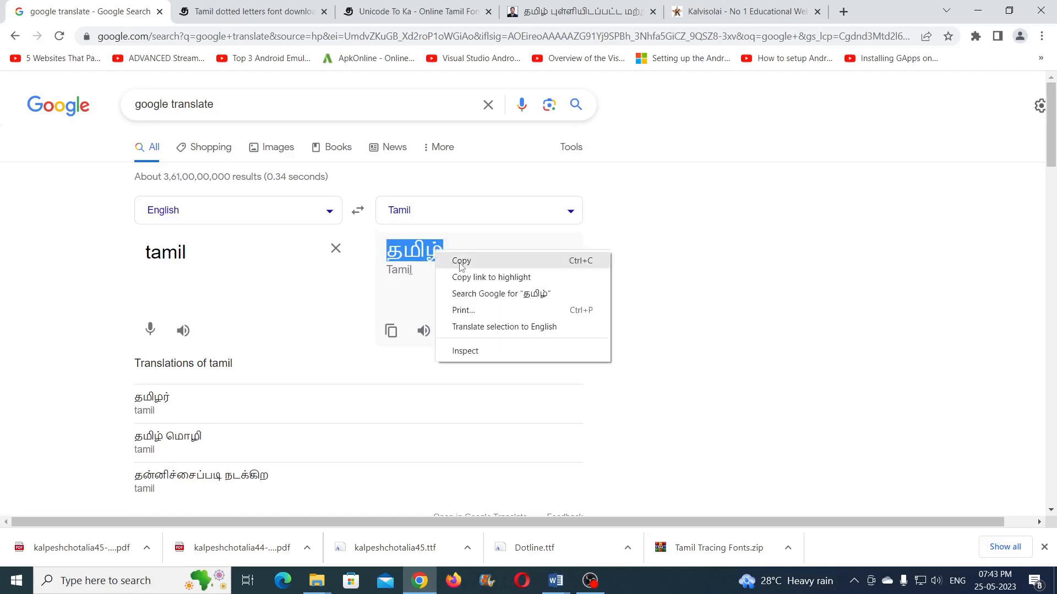
left_click(461, 262)
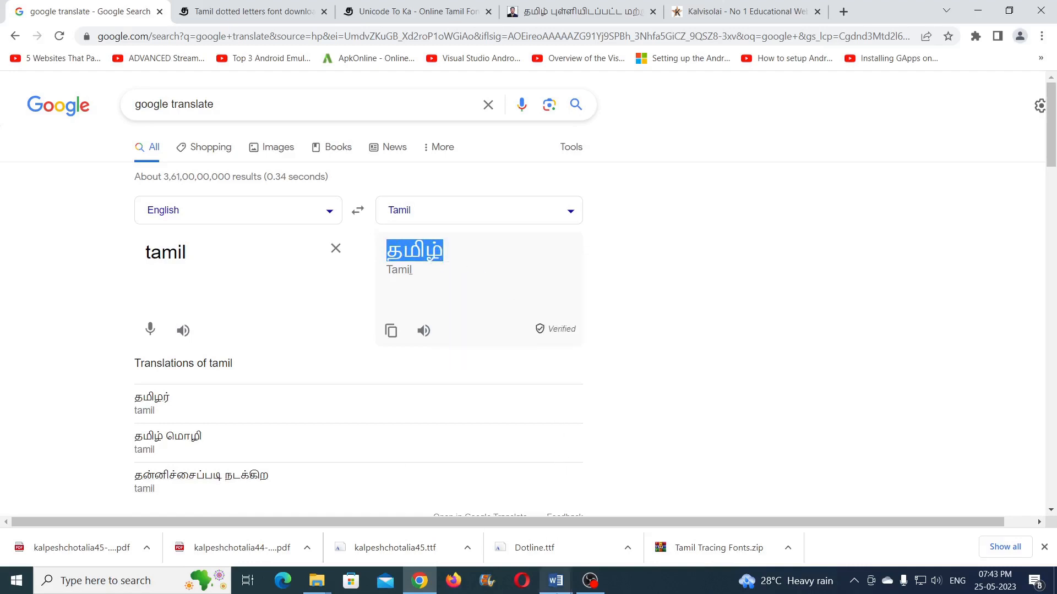
mouse_move(559, 587)
left_click(572, 523)
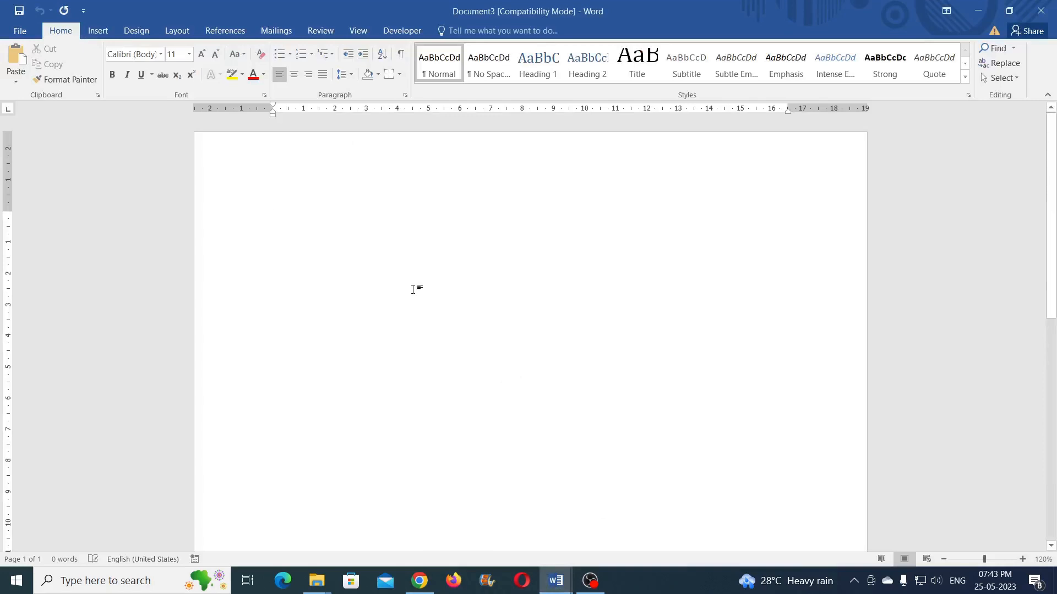
- Examine the WordArt styles available for the blank document
left_click(107, 35)
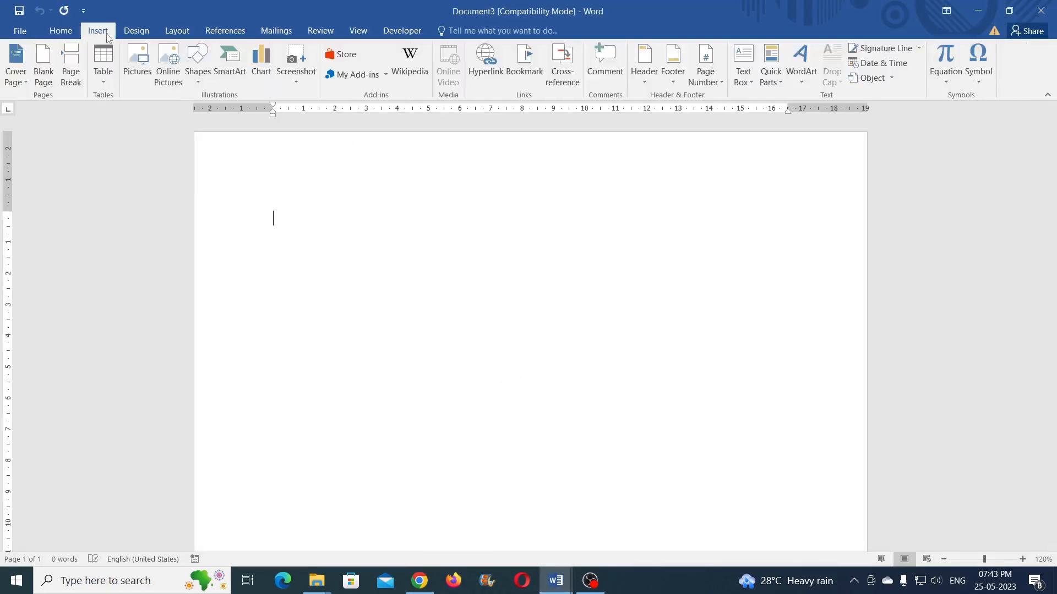
left_click(801, 82)
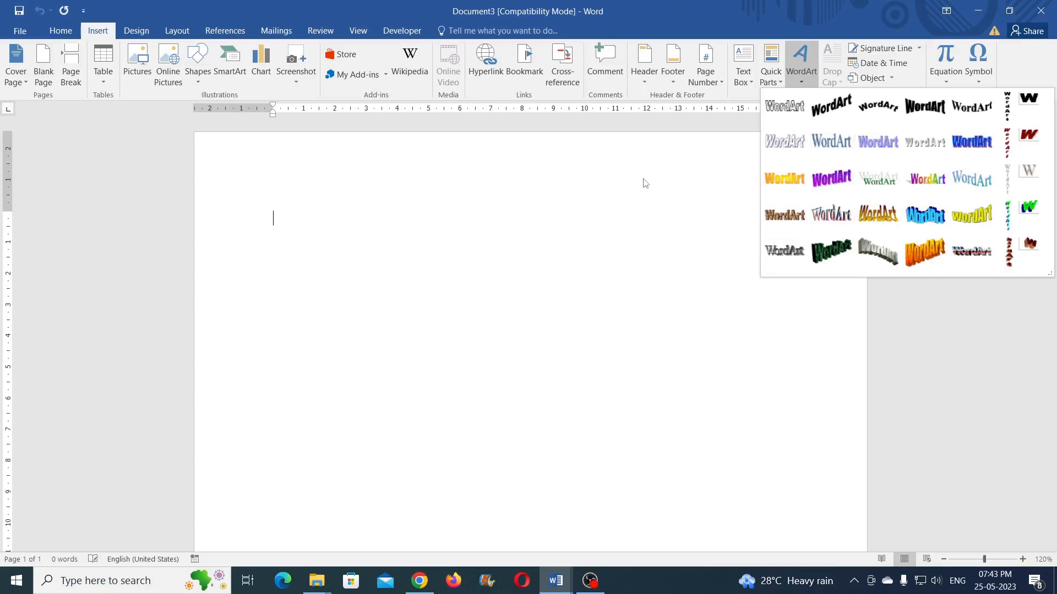
left_click(383, 222)
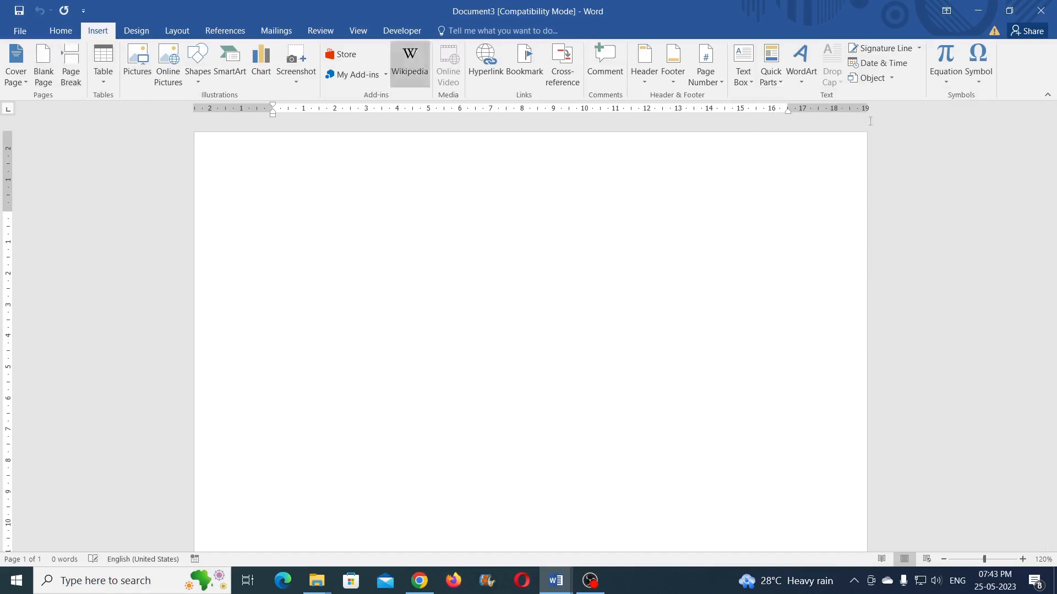
- Save the blank document as Doc3 in the Dotted Tamil Fonts folder, using the Word 97-2003 Document format
left_click(21, 32)
left_click(32, 153)
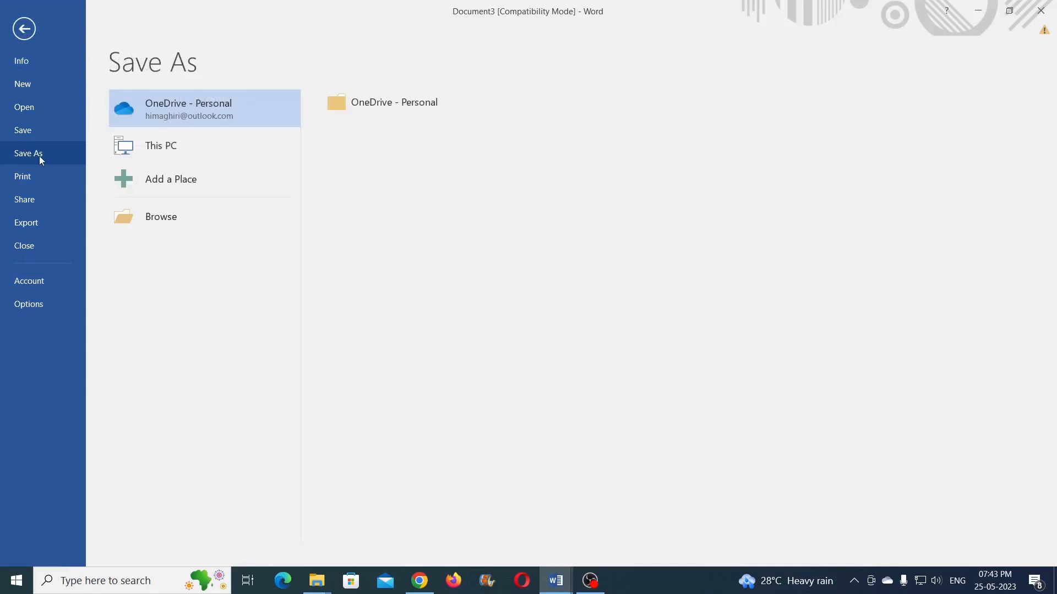
left_click(173, 148)
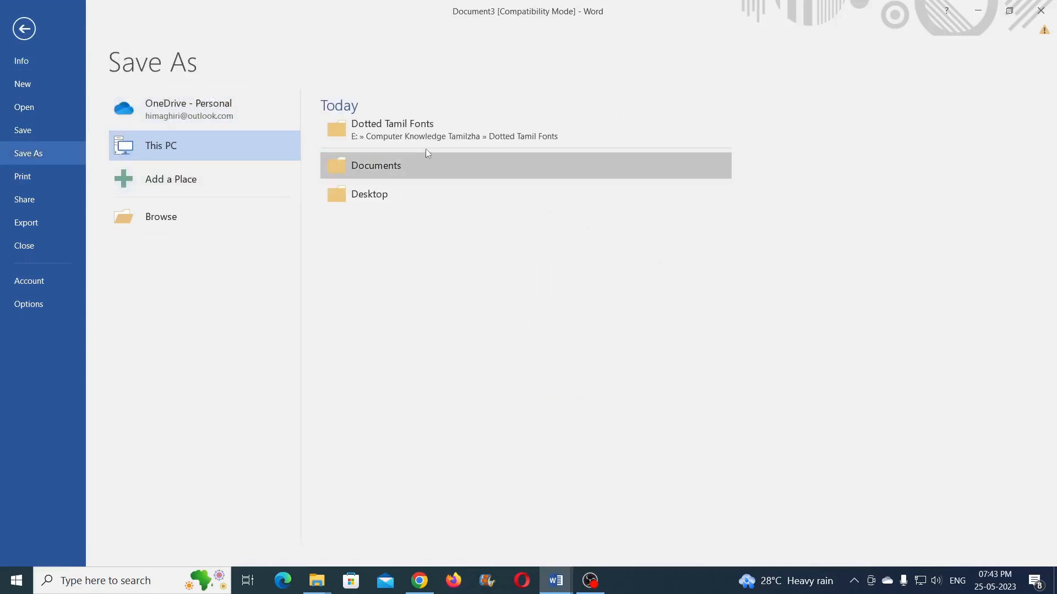
left_click(425, 129)
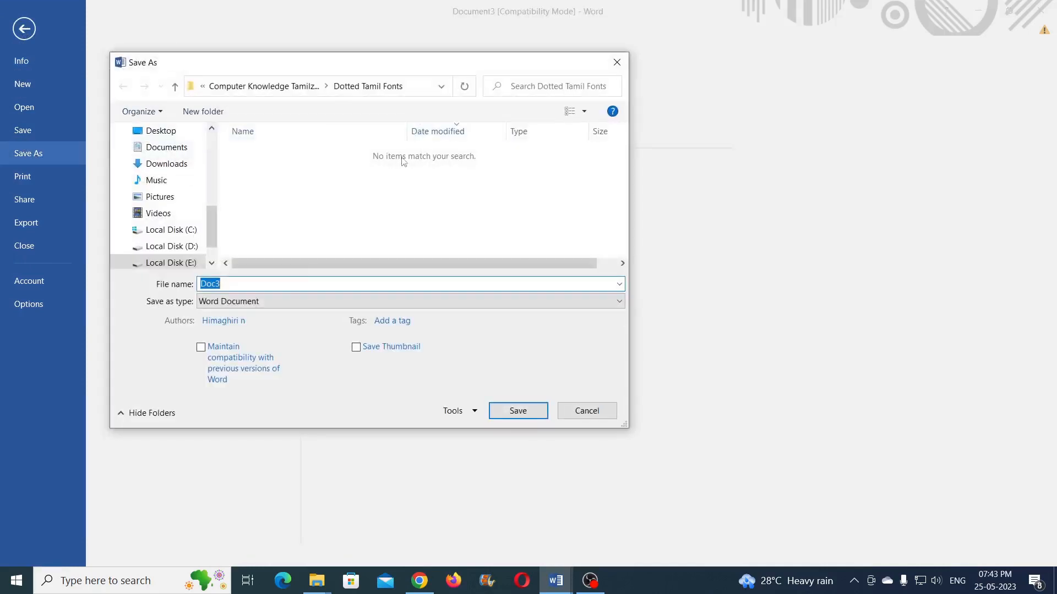
left_click(244, 304)
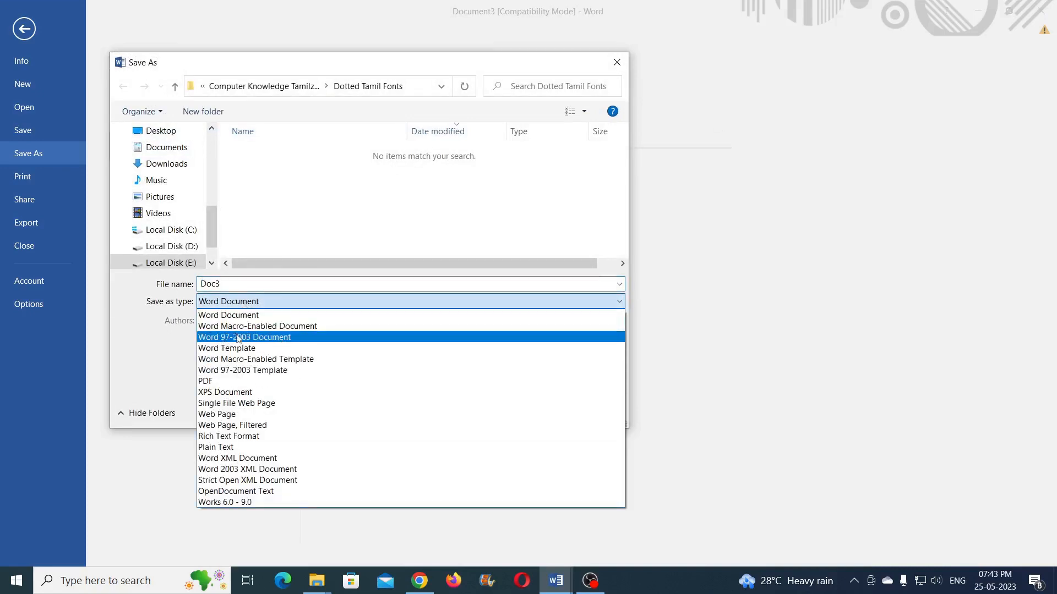
left_click(279, 338)
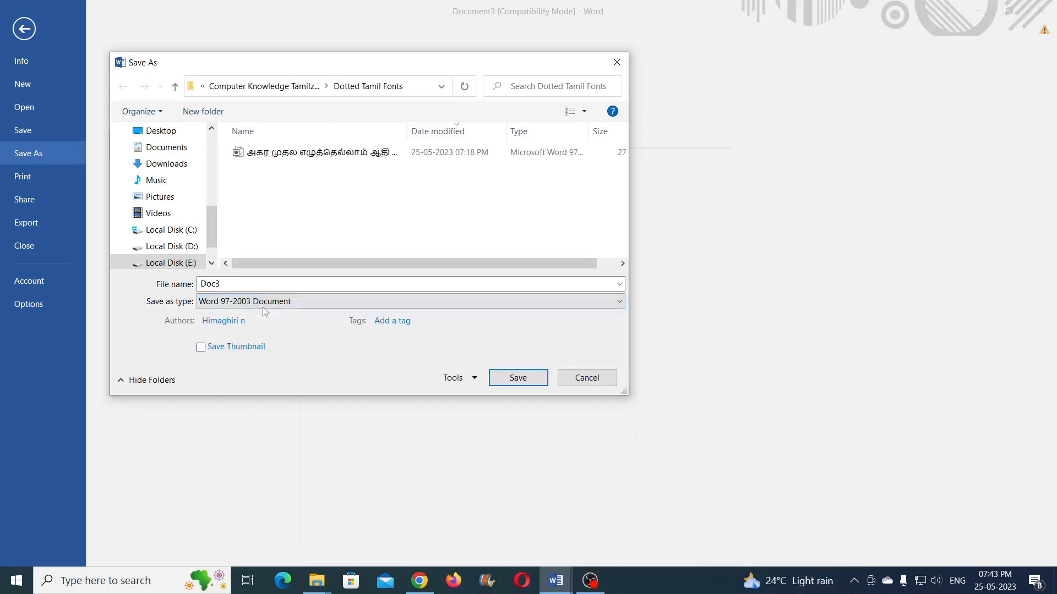
left_click(518, 378)
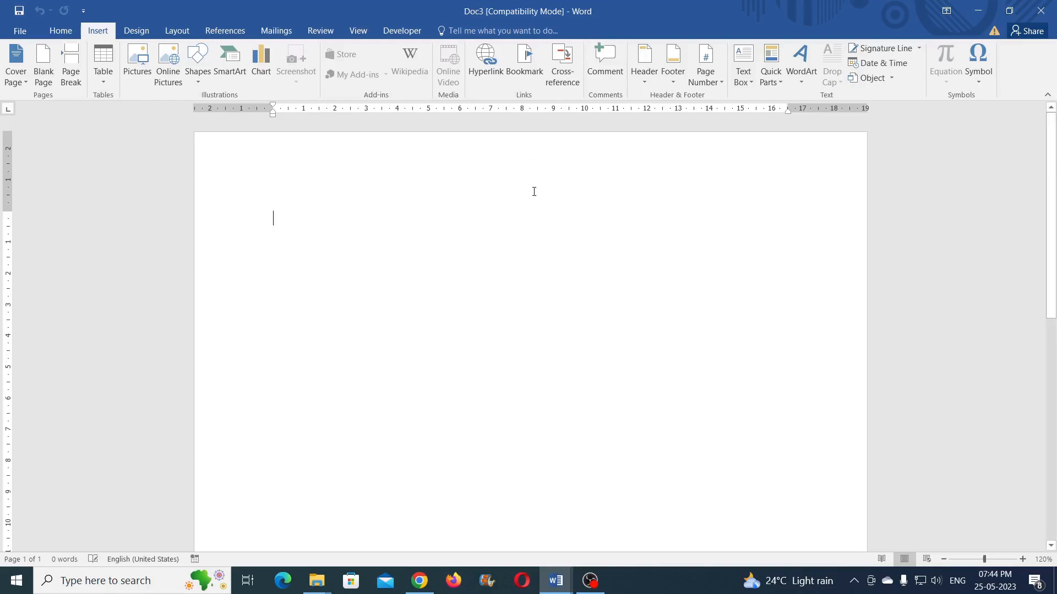
- Start a WordArt object in the first plain outline style and replace its placeholder text with the copied word தமிழ்
left_click(805, 78)
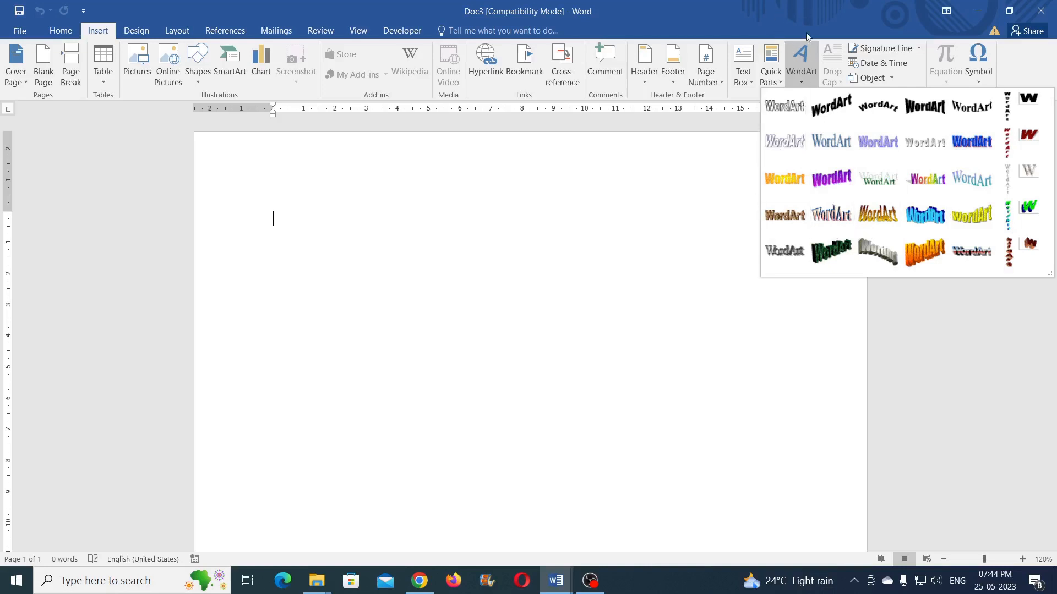
left_click(786, 114)
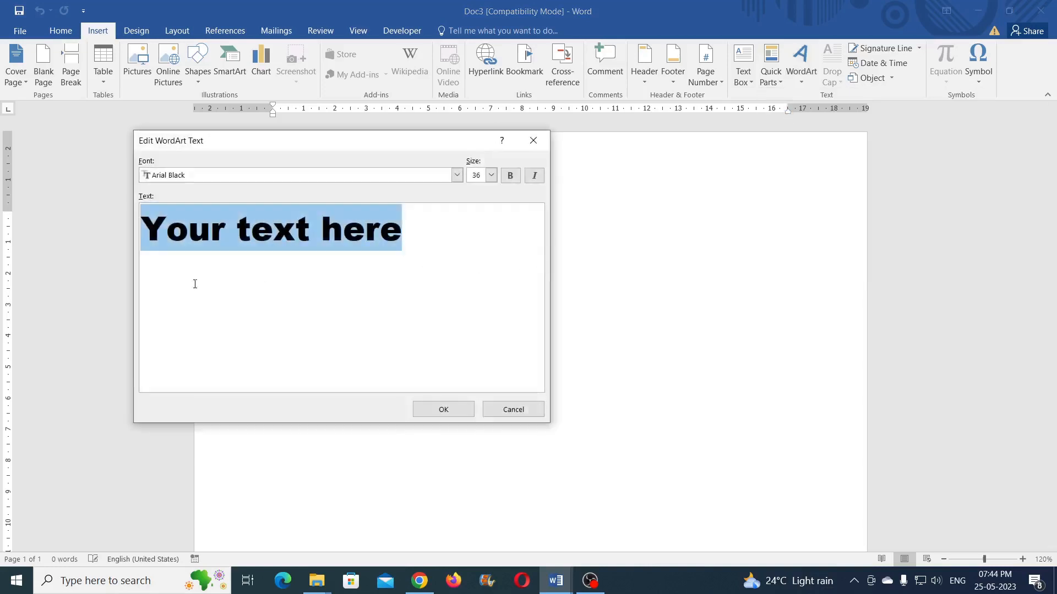
right_click(243, 239)
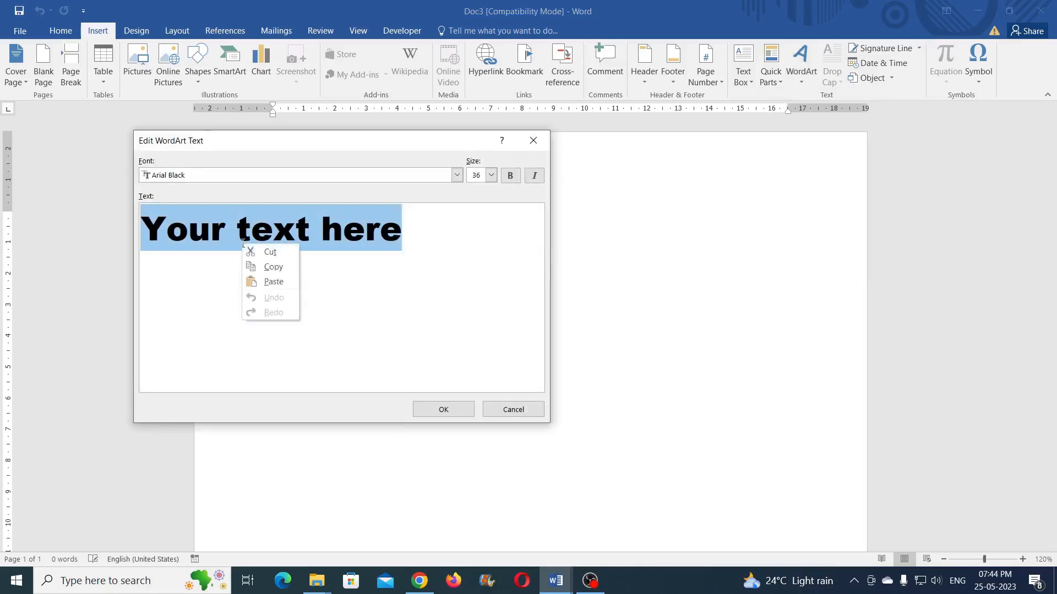
left_click(274, 282)
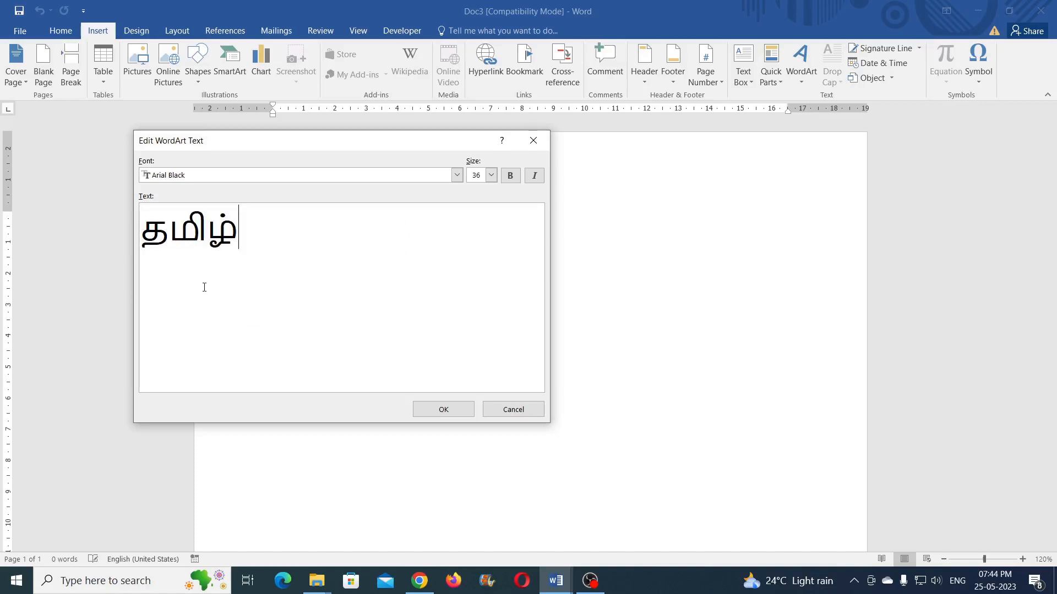
- Set the WordArt font to Uni Ila.Sundaram-20 and insert the object into the document
left_click(456, 175)
left_click_drag(457, 207, 459, 242)
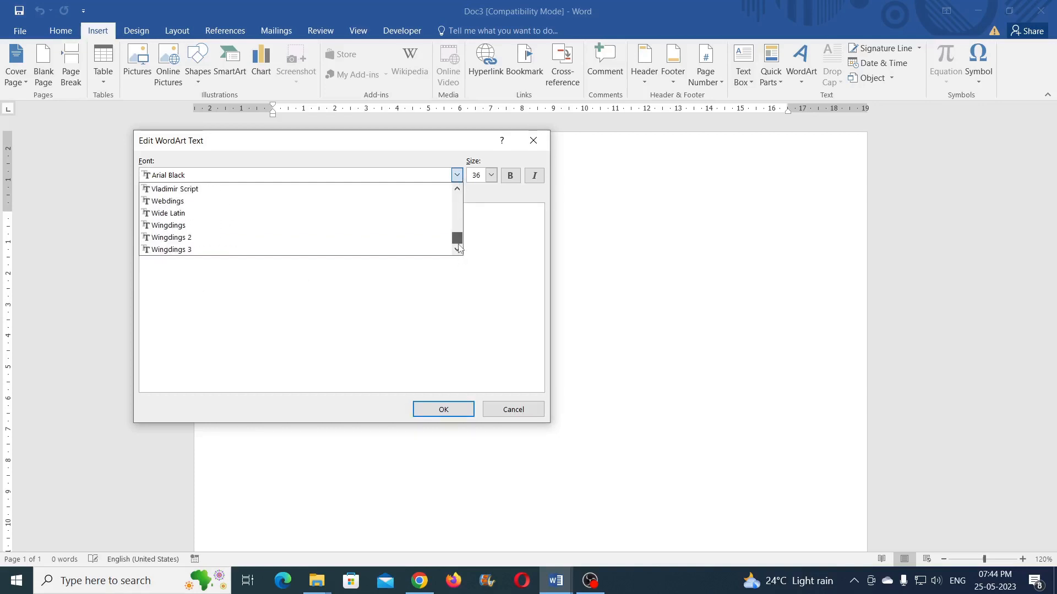
left_click(459, 188)
left_click(459, 189)
left_click(459, 189)
left_click(459, 189)
left_click(459, 189)
left_click(459, 188)
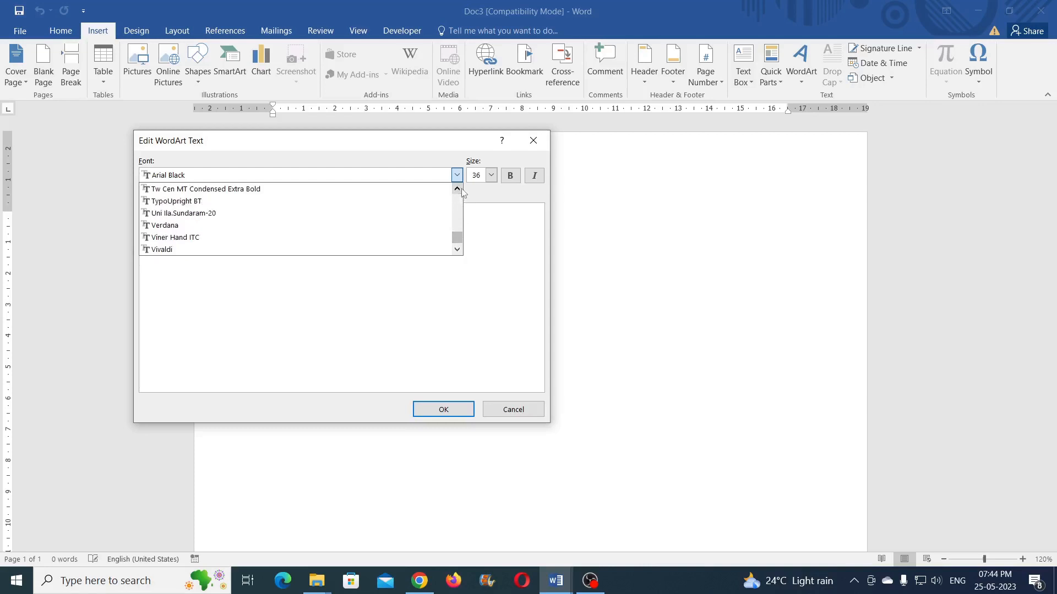
left_click(179, 215)
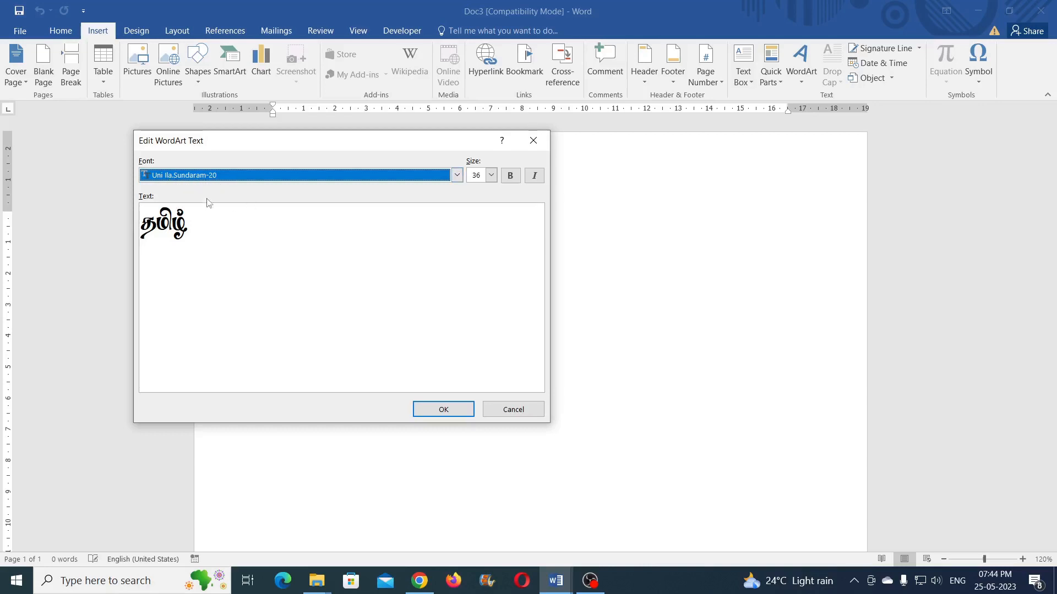
left_click(442, 410)
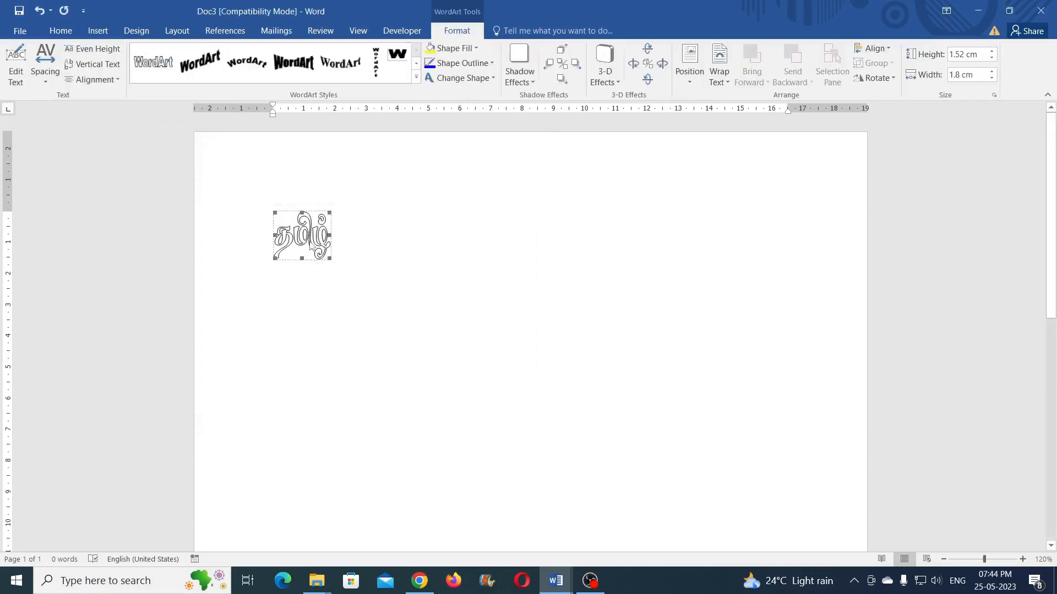
- Set the WordArt's wrapping to In Front of Text, enlarge it to about 10.35 × 5.13 cm and reposition it on the page
left_click(720, 81)
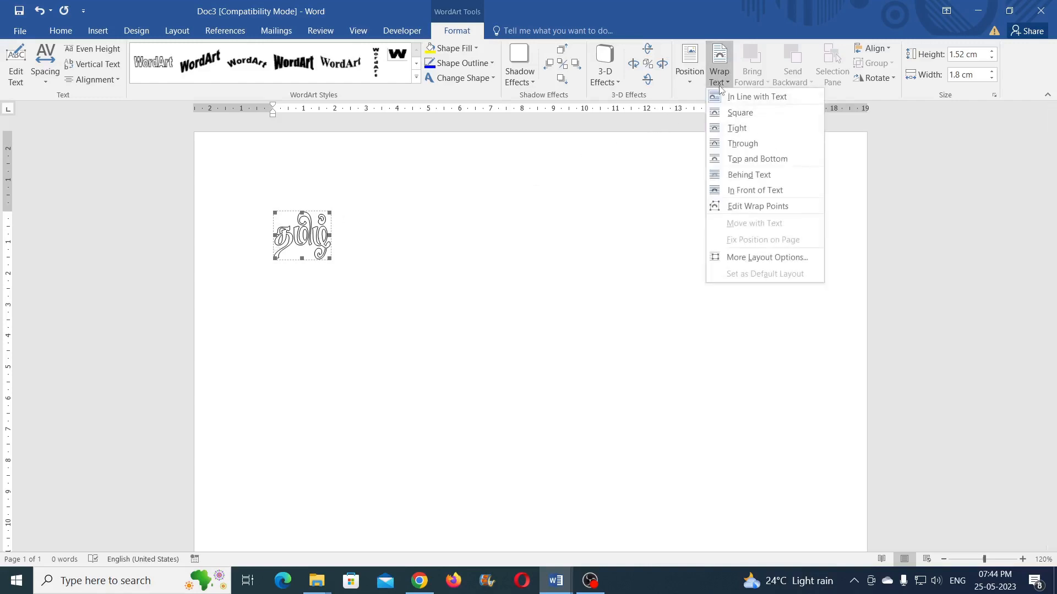
left_click(752, 191)
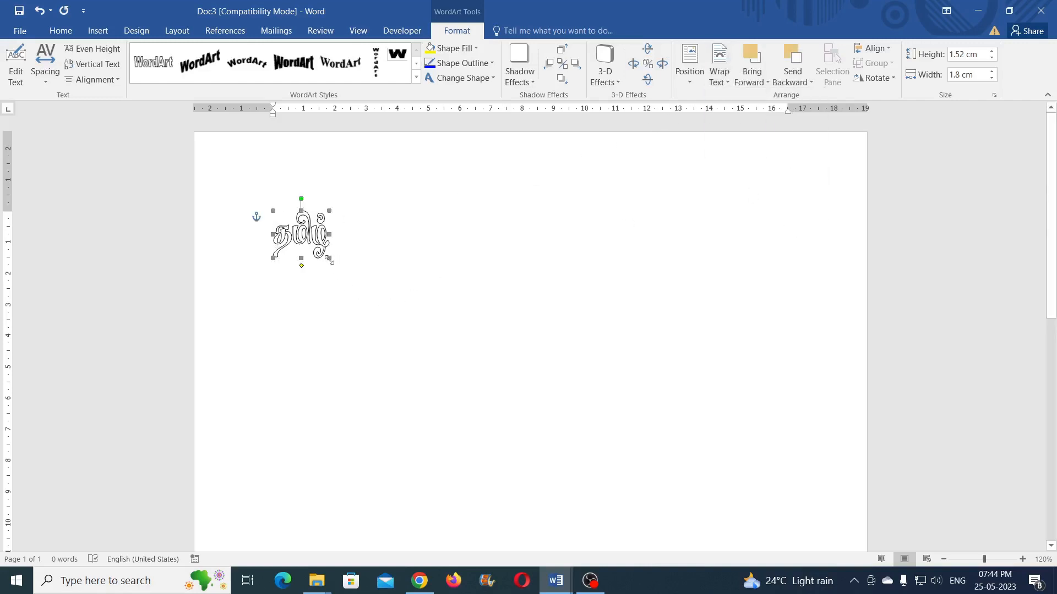
left_click_drag(322, 248, 656, 385)
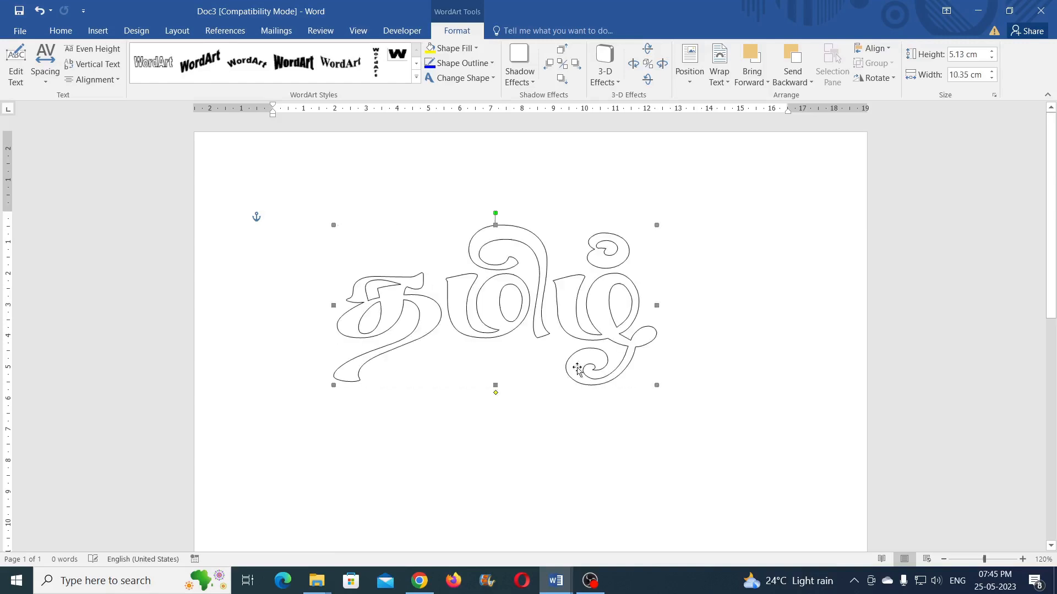
left_click_drag(540, 306, 517, 296)
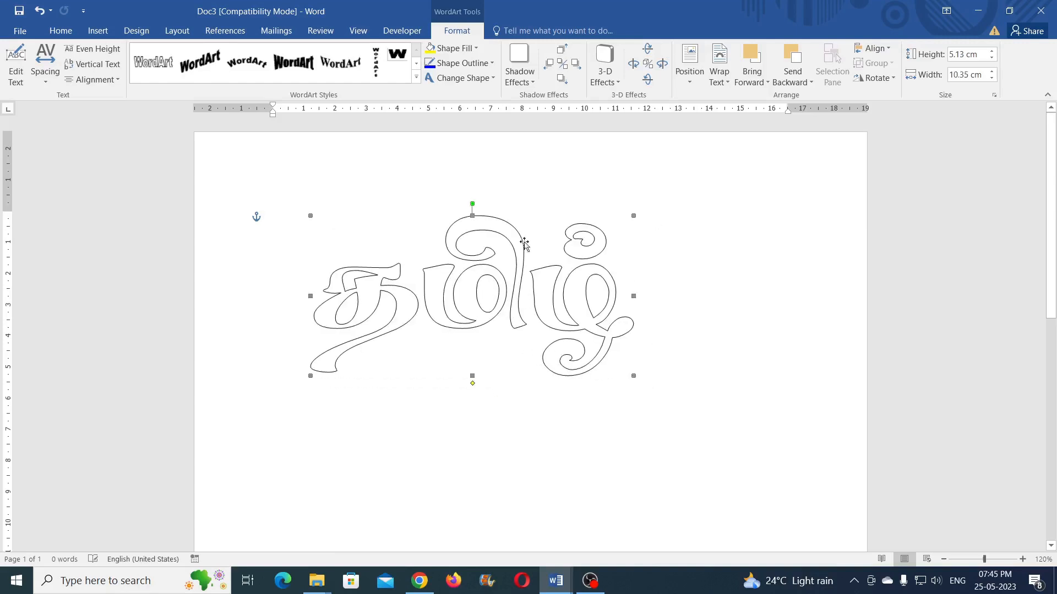
left_click_drag(516, 227, 462, 295)
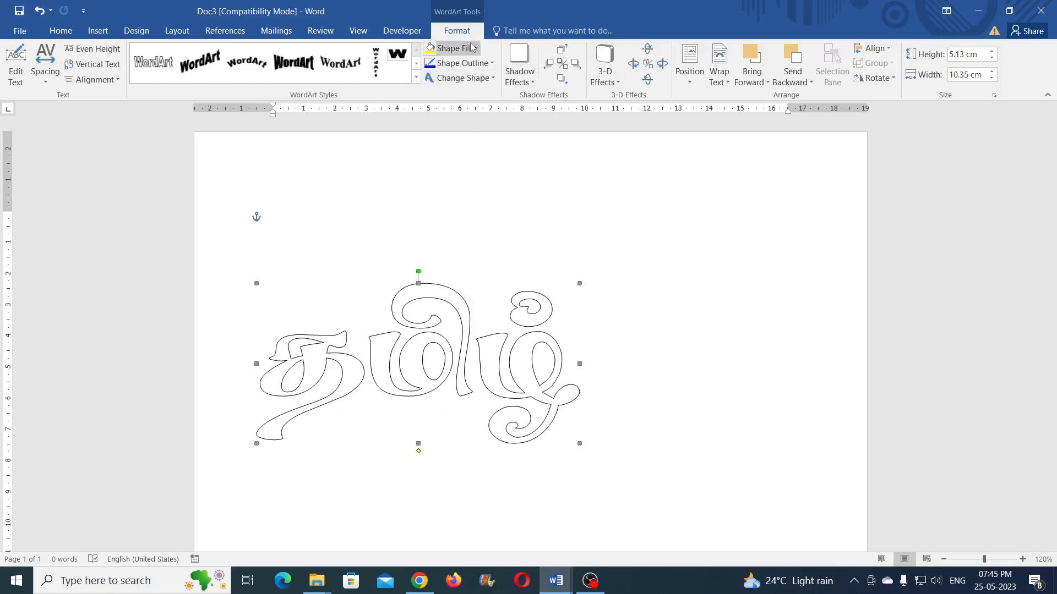
- Give the தமிழ் WordArt a finely dotted outline with a weight of 1½ pt
left_click(478, 69)
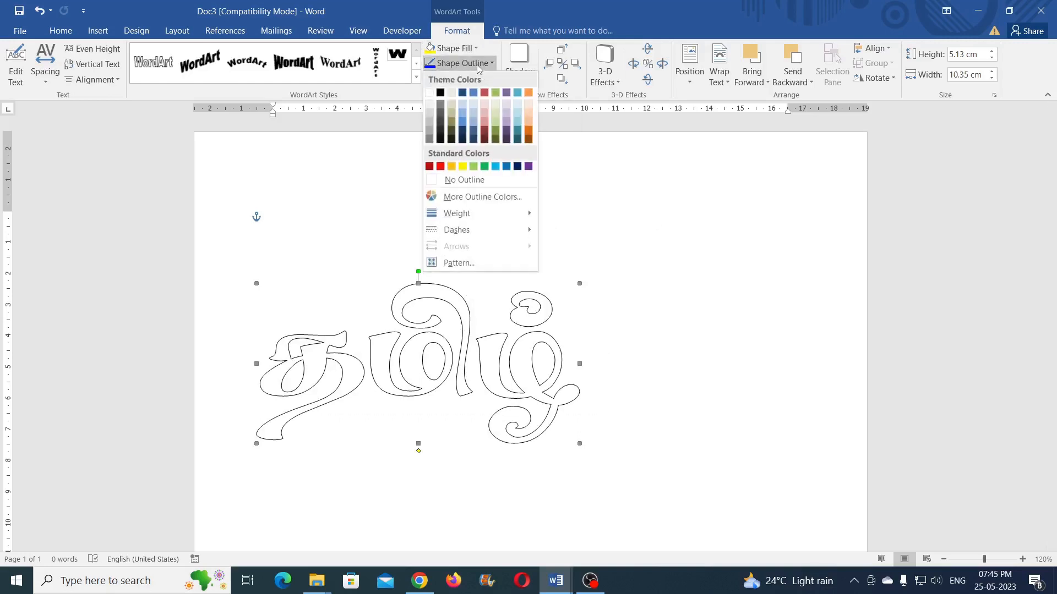
mouse_move(476, 234)
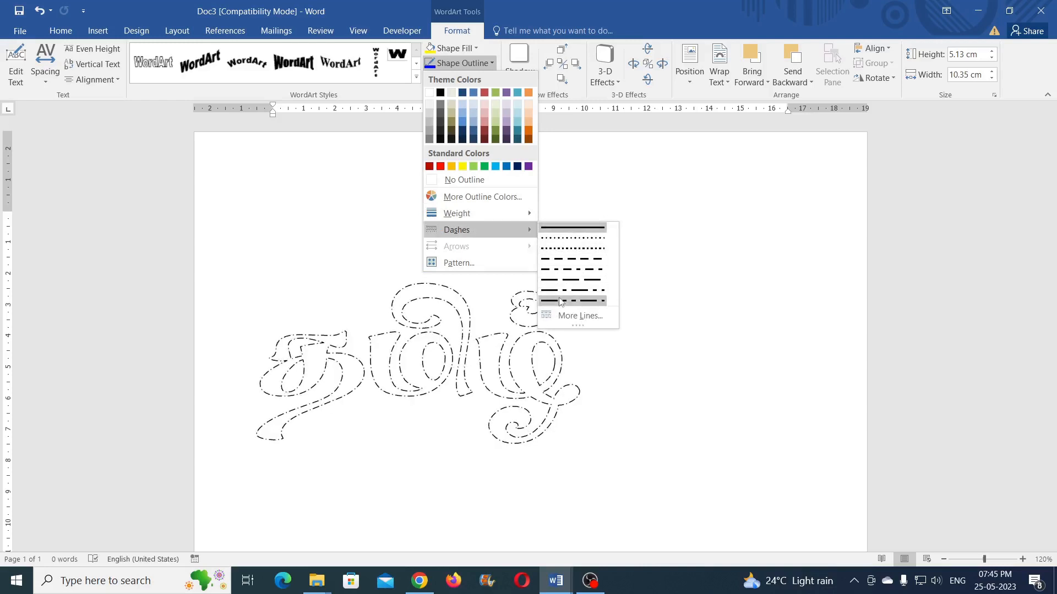
left_click(567, 240)
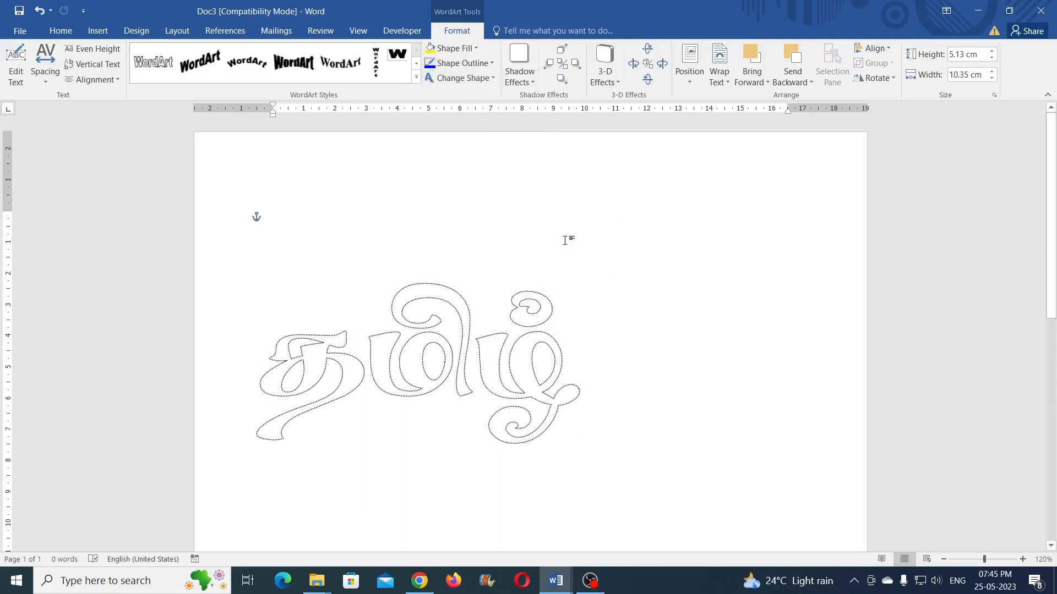
left_click(454, 64)
mouse_move(473, 213)
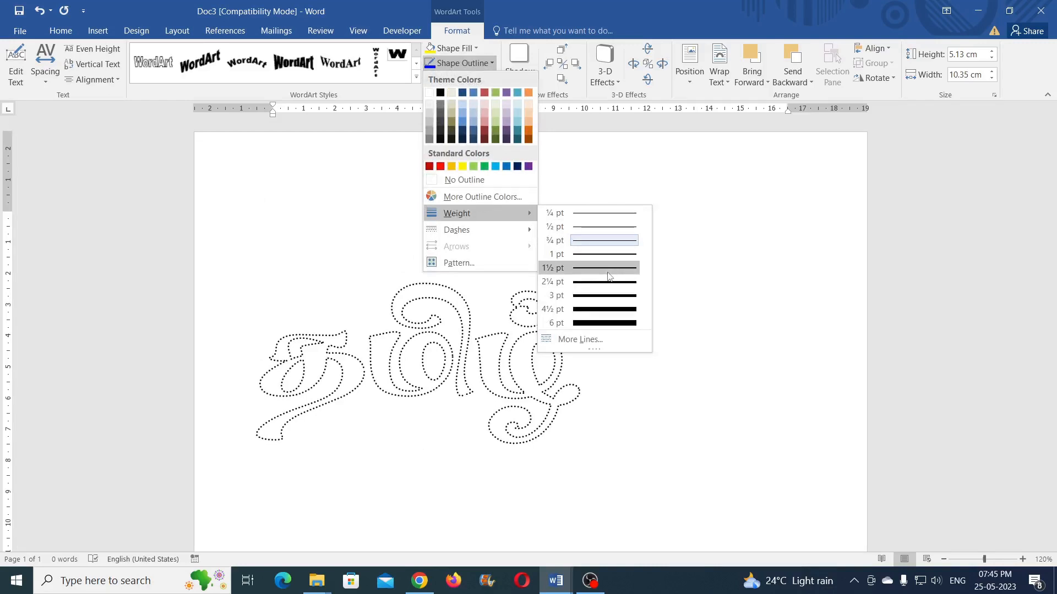
left_click(608, 273)
- Enlarge the dotted WordArt to about 13 cm wide in the upper part of the page and deselect it
left_click_drag(580, 283, 658, 239)
left_click_drag(593, 309, 638, 274)
left_click(759, 273)
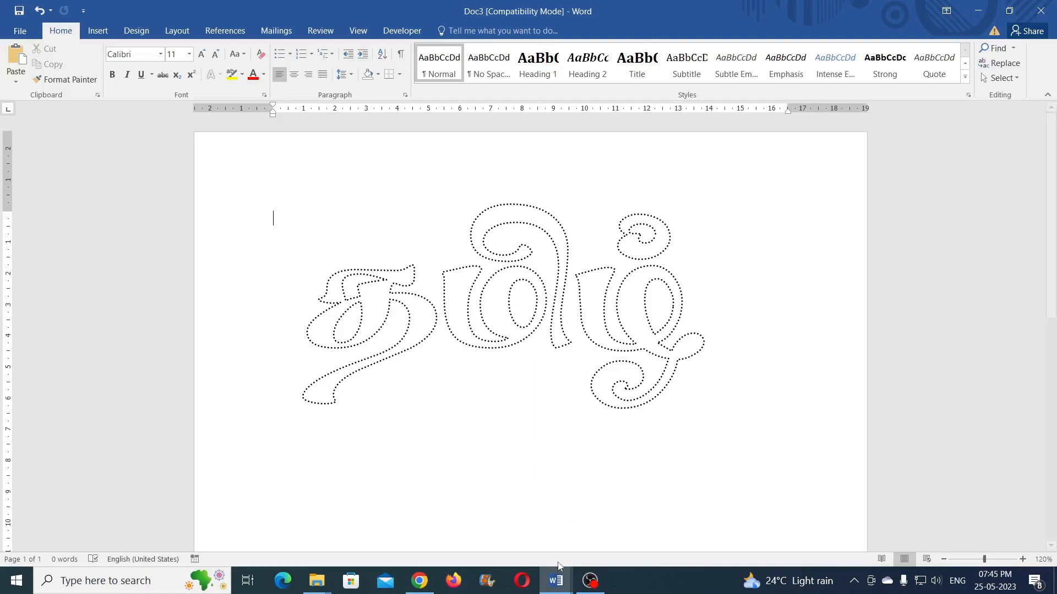
- Switch to Chrome and review the download pages for dotted Tamil fonts
left_click(420, 581)
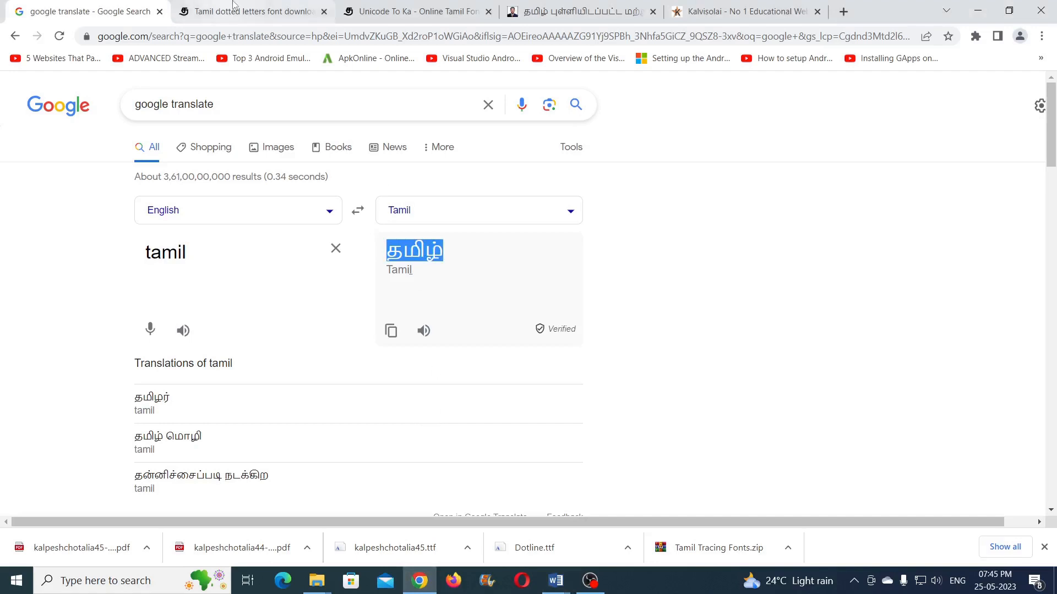
left_click(219, 11)
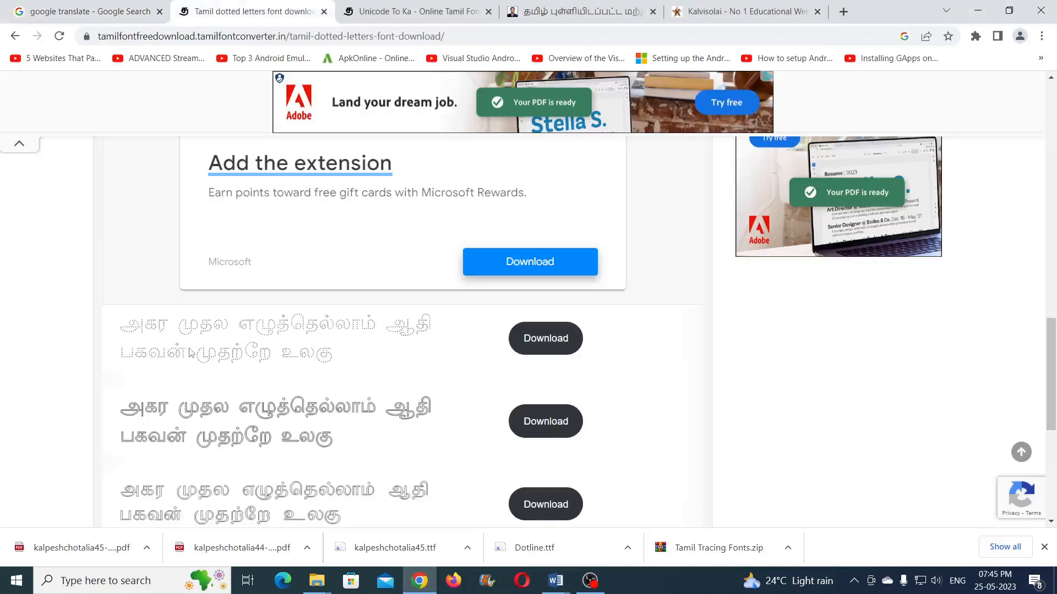
scroll(190, 355, "up", 1)
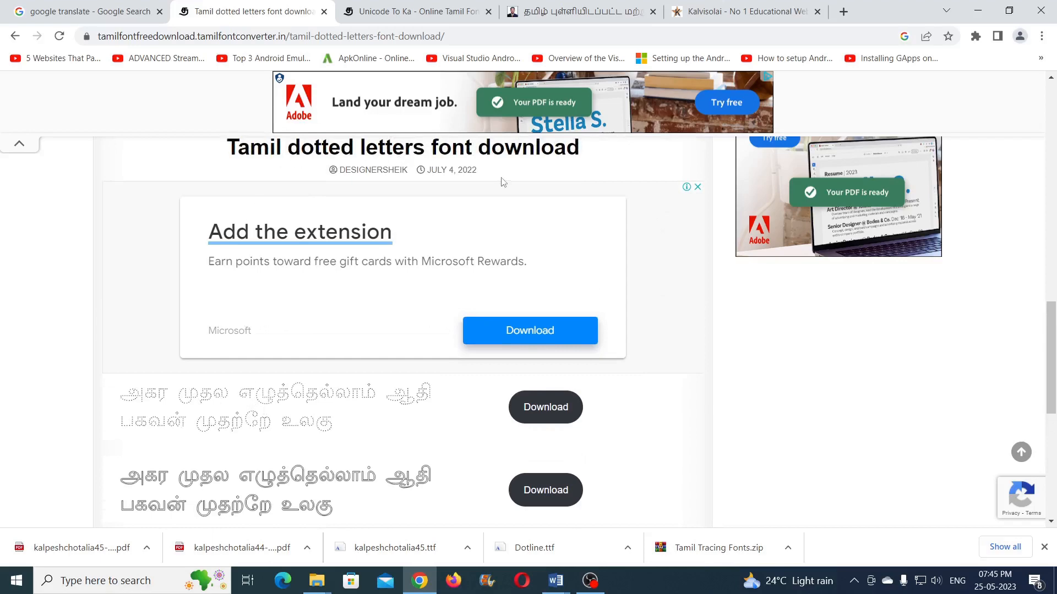
scroll(223, 204, "down", 3)
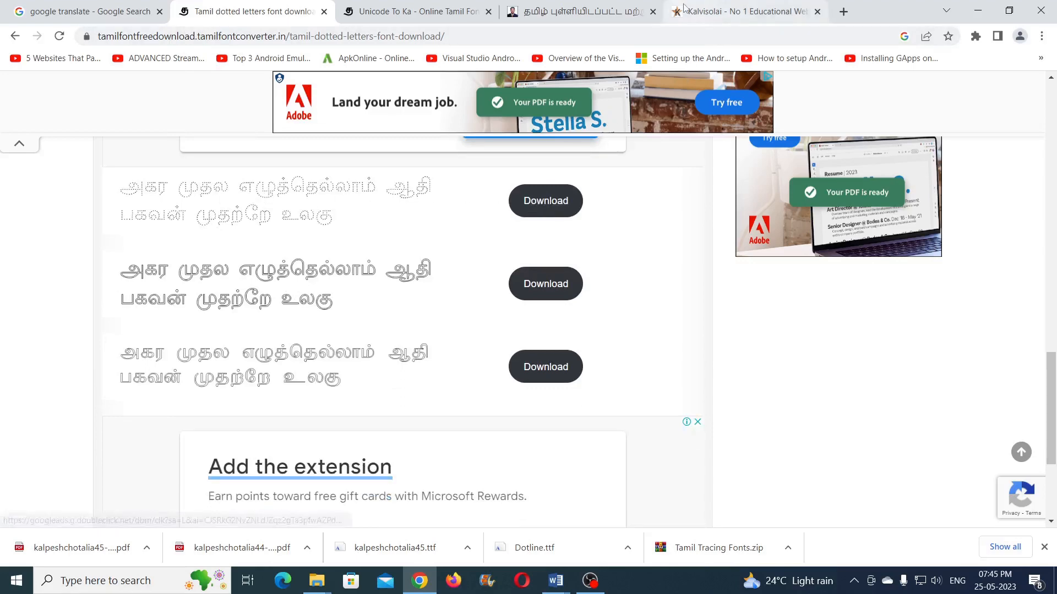
left_click(579, 3)
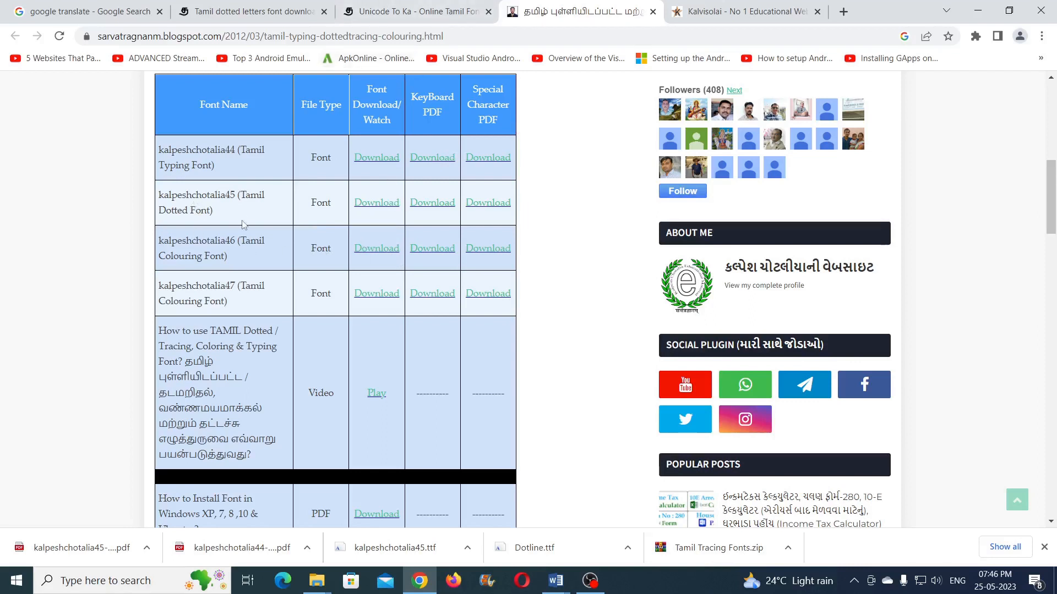
- Copy the converted அகர முதல verse from the result box of the Unicode to KA converter page
left_click(389, 15)
scroll(255, 228, "up", 2)
scroll(444, 234, "up", 2)
scroll(445, 234, "up", 3)
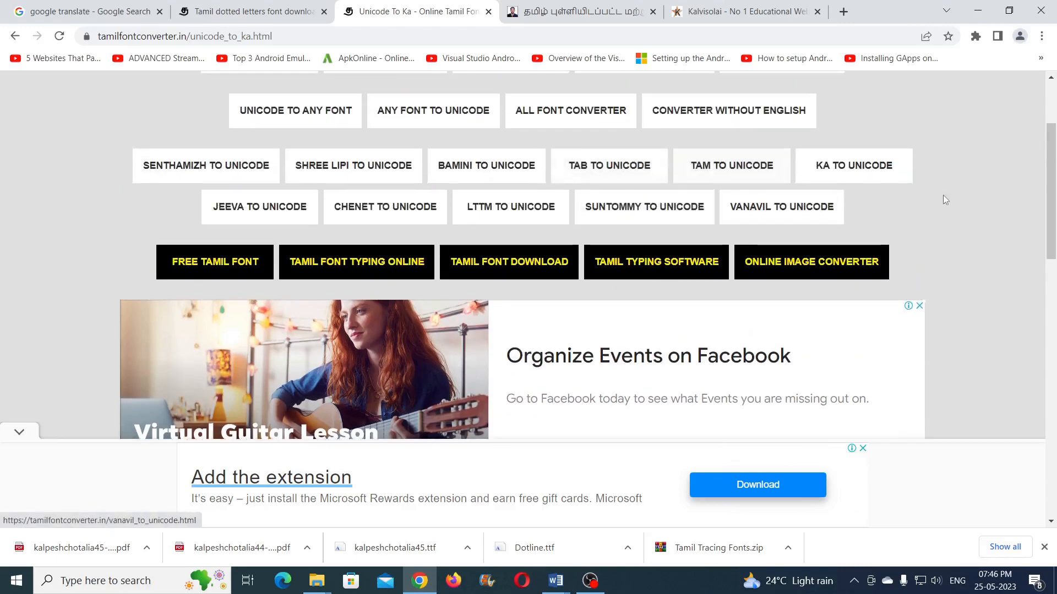
scroll(942, 200, "up", 3)
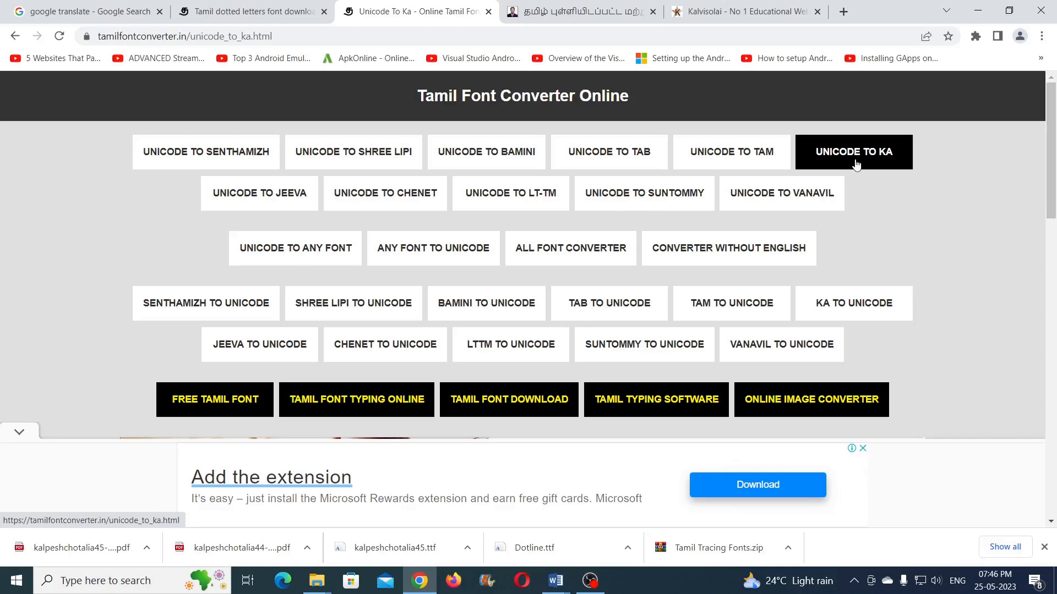
scroll(862, 160, "down", 10)
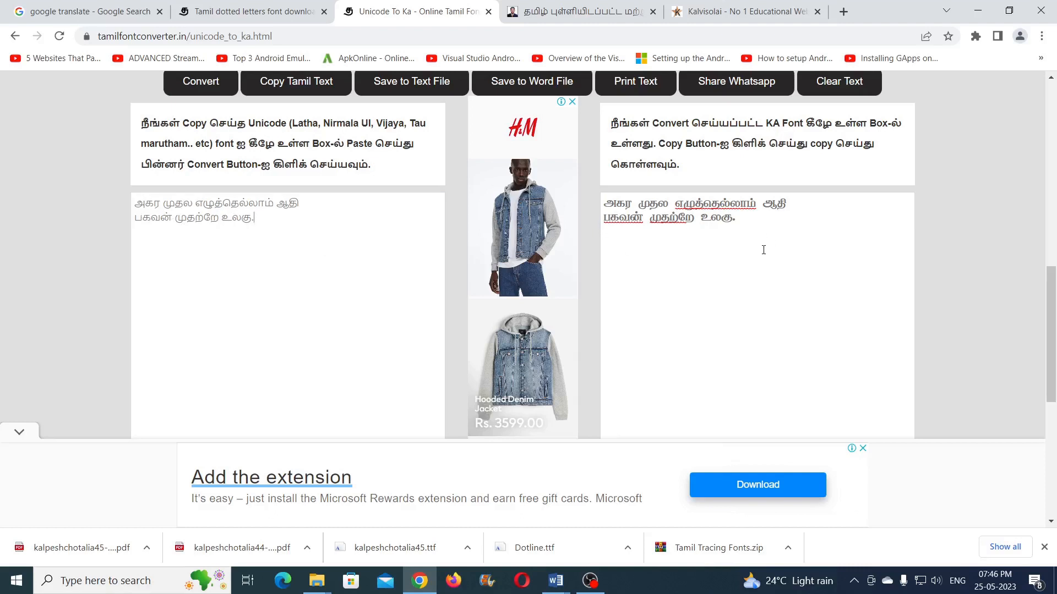
left_click_drag(749, 223, 604, 209)
right_click(623, 215)
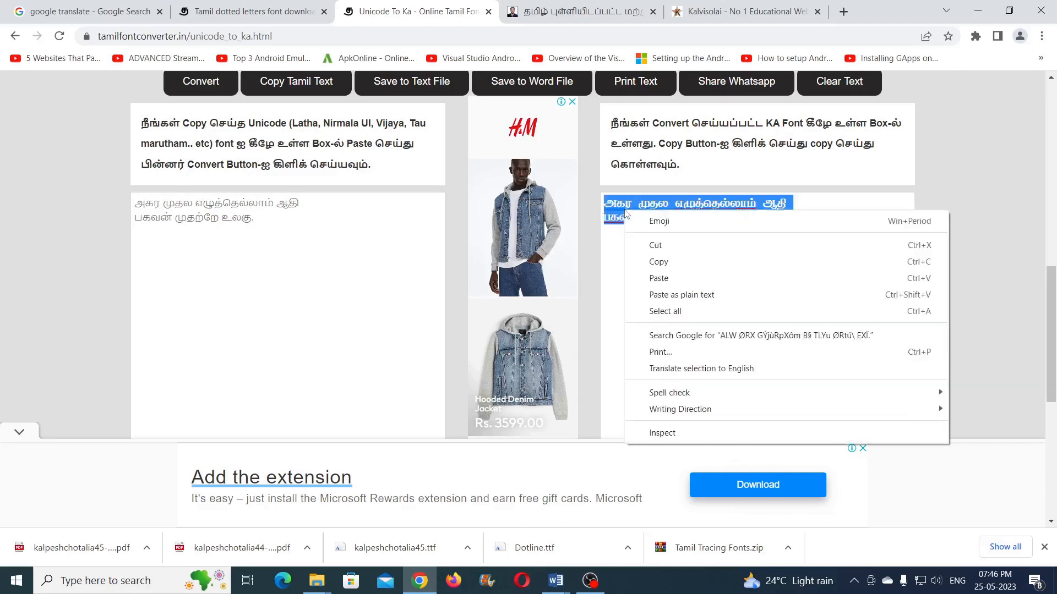
left_click(657, 260)
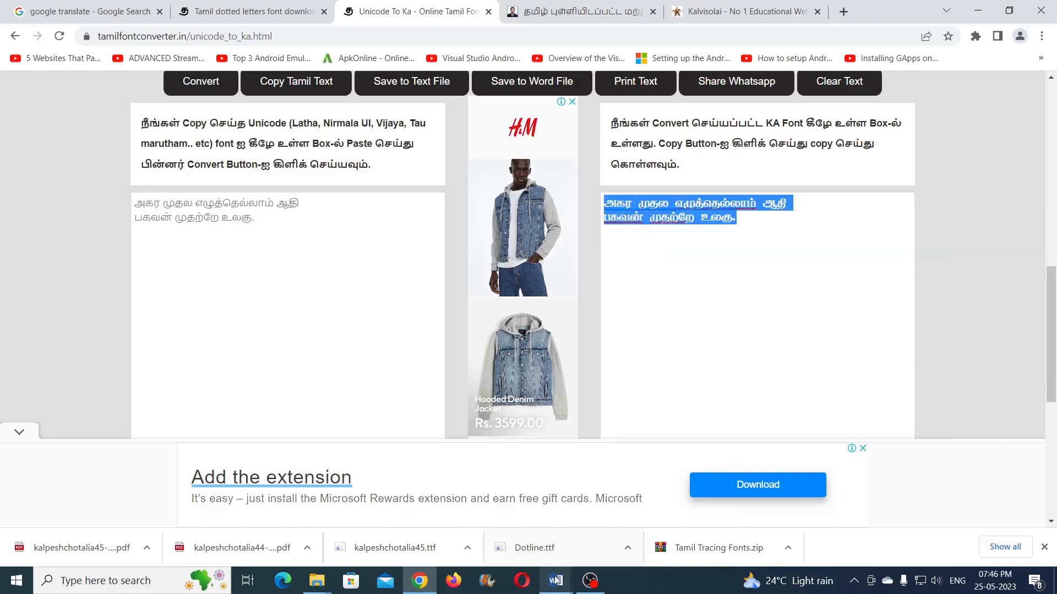
- Return to Doc3 in Word, add a new page after the dotted தமிழ் WordArt and paste the converted verse there
mouse_move(556, 581)
left_click(615, 541)
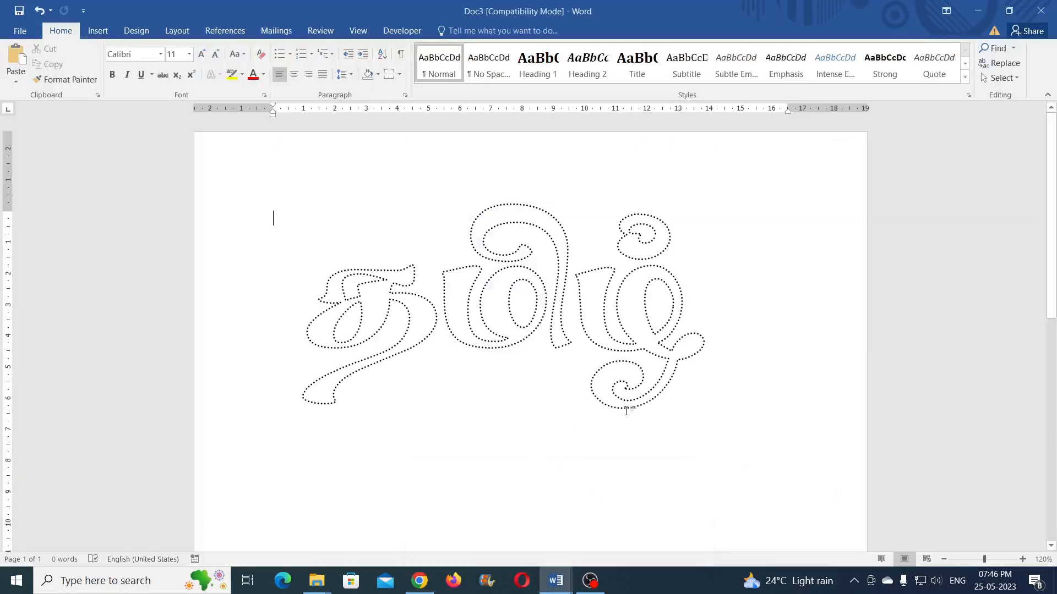
scroll(625, 406, "down", 4)
scroll(588, 386, "up", 4)
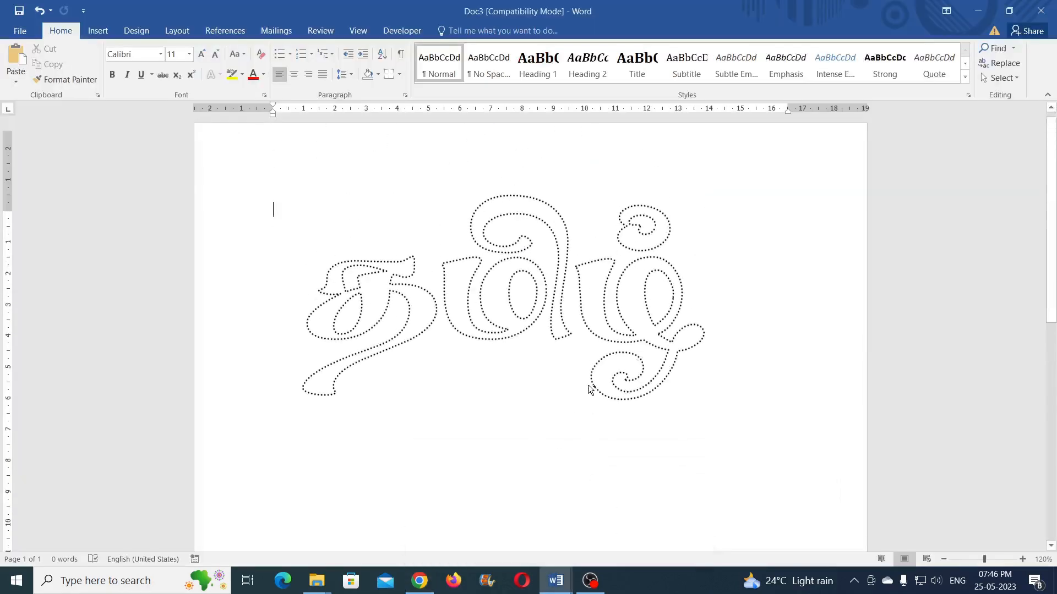
scroll(588, 385, "down", 5)
key("ctrl+Return")
scroll(345, 298, "down", 2)
scroll(344, 298, "down", 5)
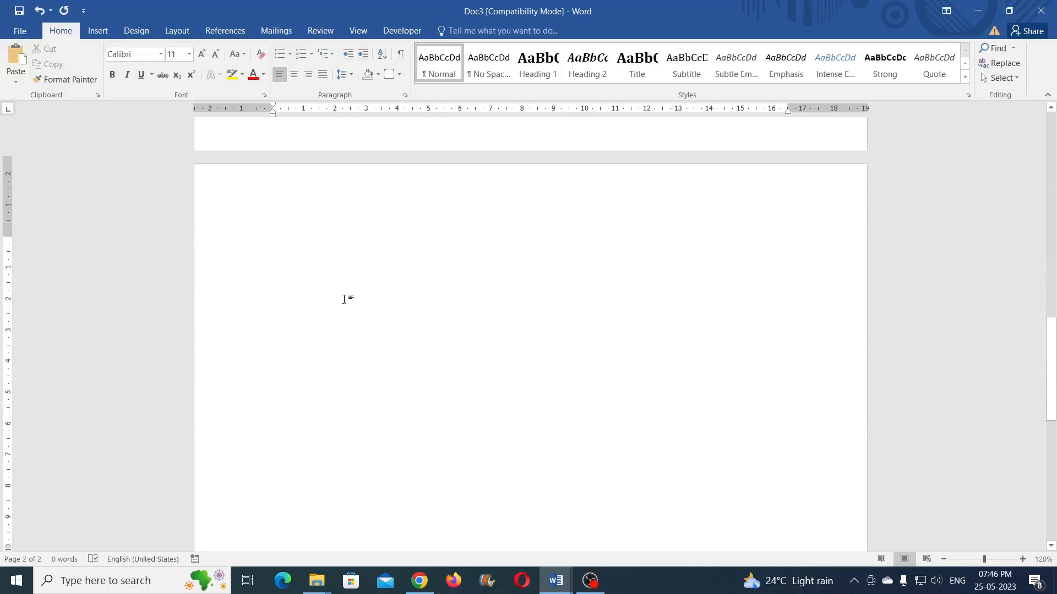
key("ctrl+v")
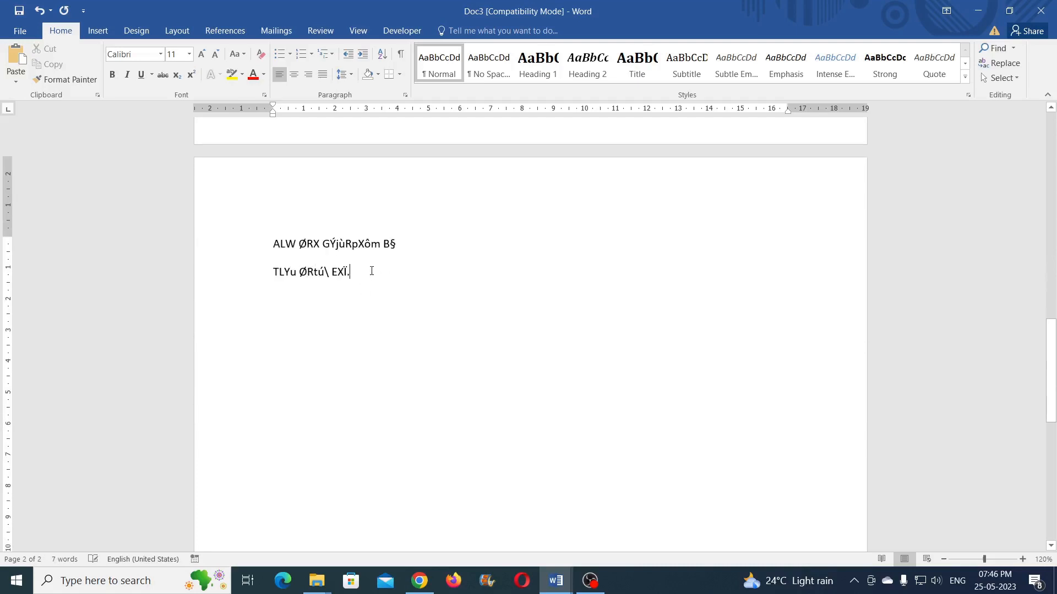
- Apply the Tamil Doted font to both lines of the pasted verse
left_click_drag(358, 271, 266, 243)
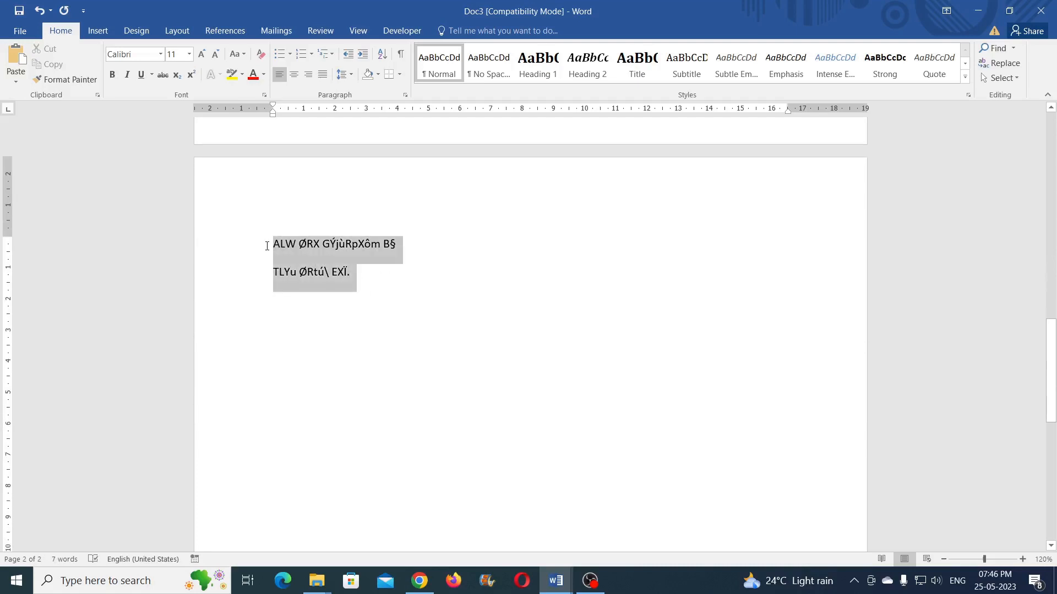
left_click(161, 55)
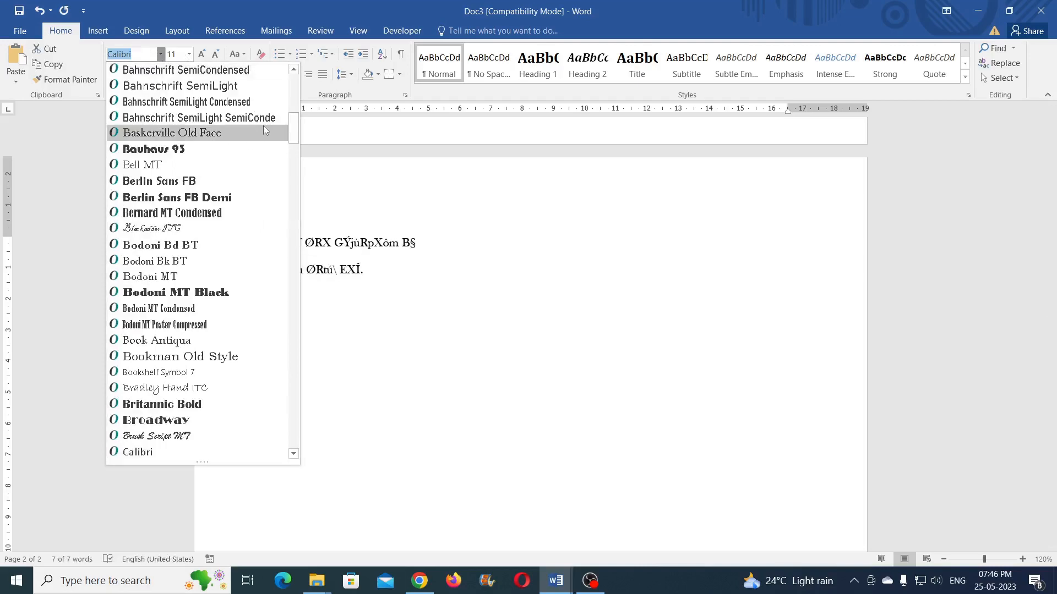
left_click_drag(294, 135, 289, 418)
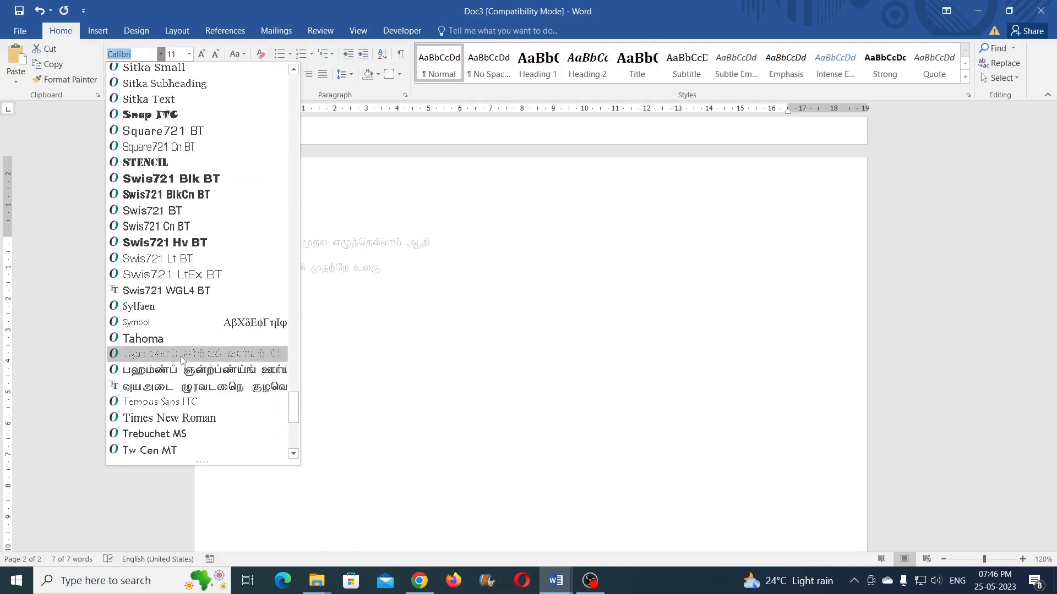
left_click(182, 358)
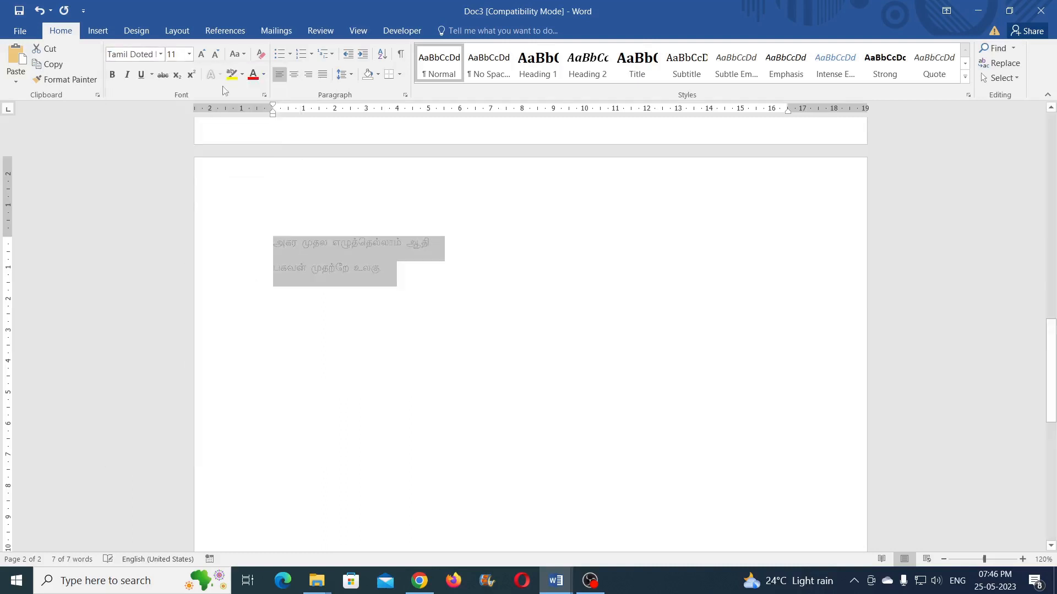
- Increase the font size of the dotted verse to 36
left_click(203, 55)
left_click(203, 55)
left_click(203, 55)
left_click(202, 55)
left_click(202, 55)
left_click(202, 55)
left_click(202, 55)
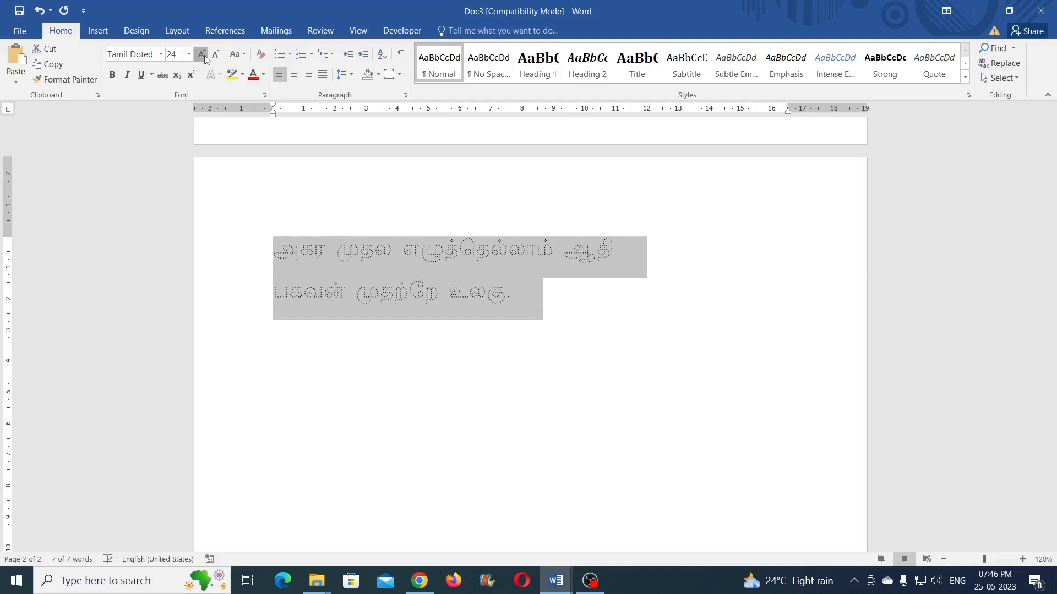
left_click(202, 55)
left_click(203, 55)
left_click(203, 55)
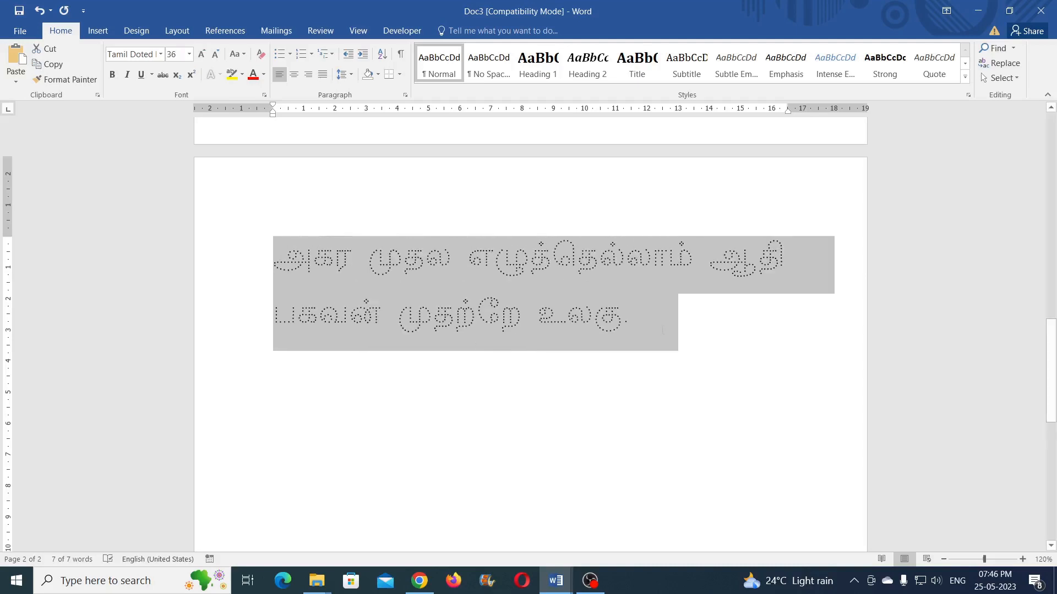
- Leave an empty line below the dotted verse and paste the converted text again with default character formatting
left_click(662, 330)
key("Return")
scroll(662, 330, "down", 3)
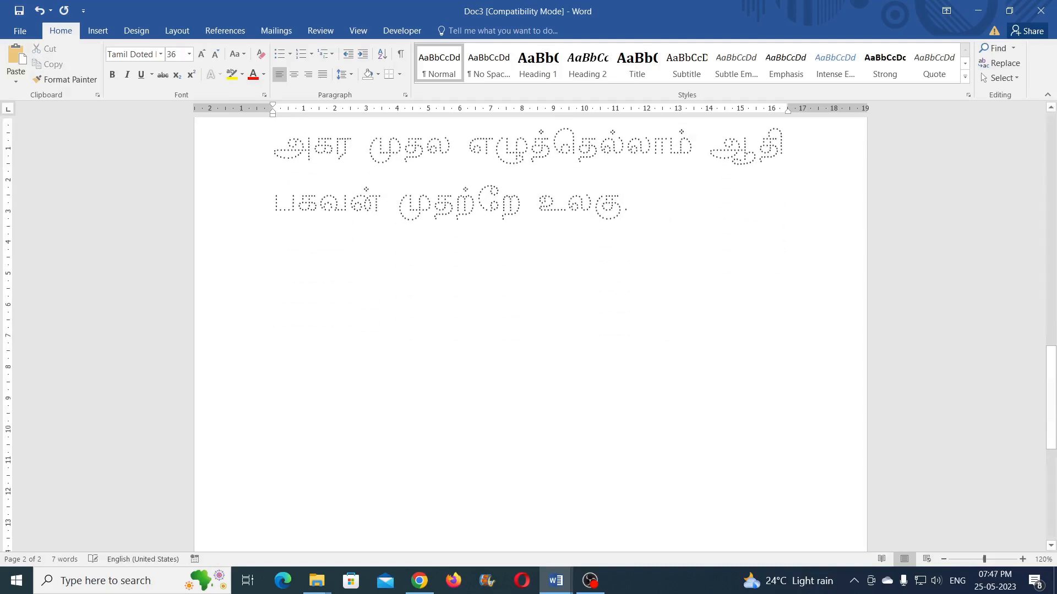
key("Return")
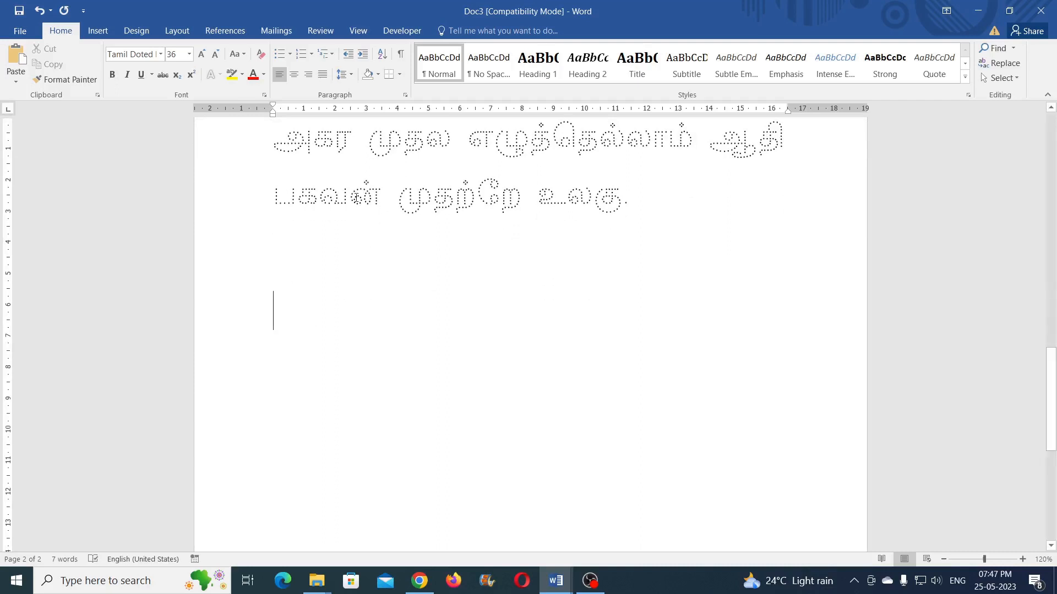
key("ctrl+space")
key("ctrl+v")
- Apply the kalpeshchotalia45 dotted Tamil font to the second pasted verse
key("shift+Up")
key("shift+Up")
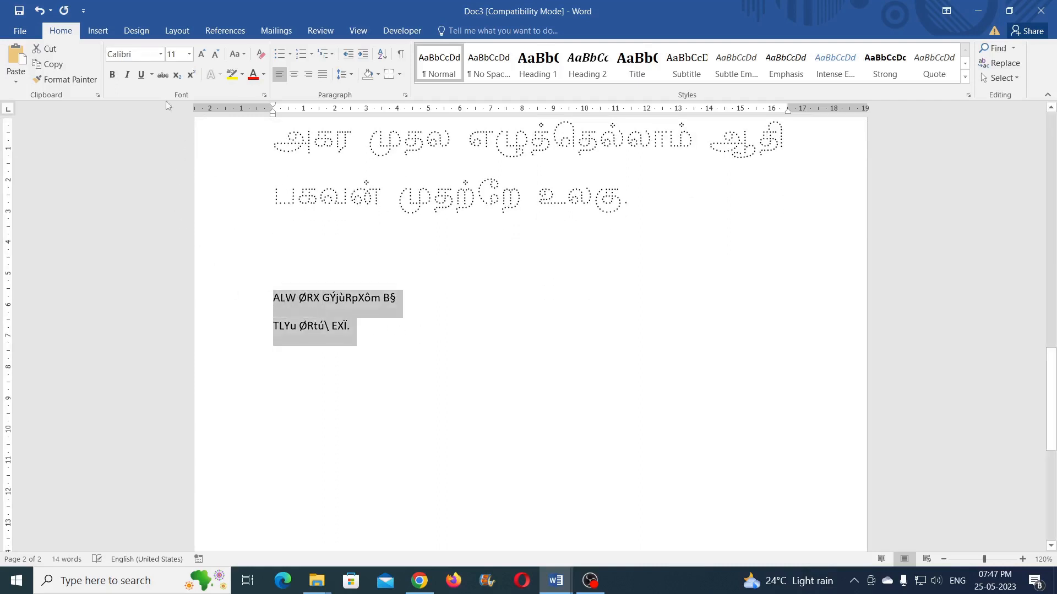
left_click(161, 54)
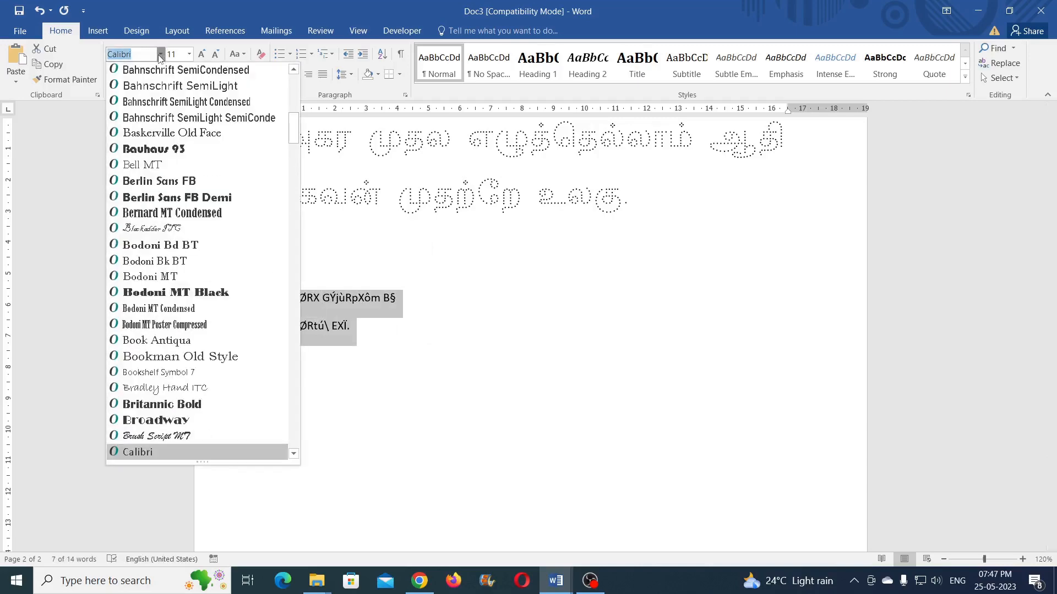
type("kalpeshchota")
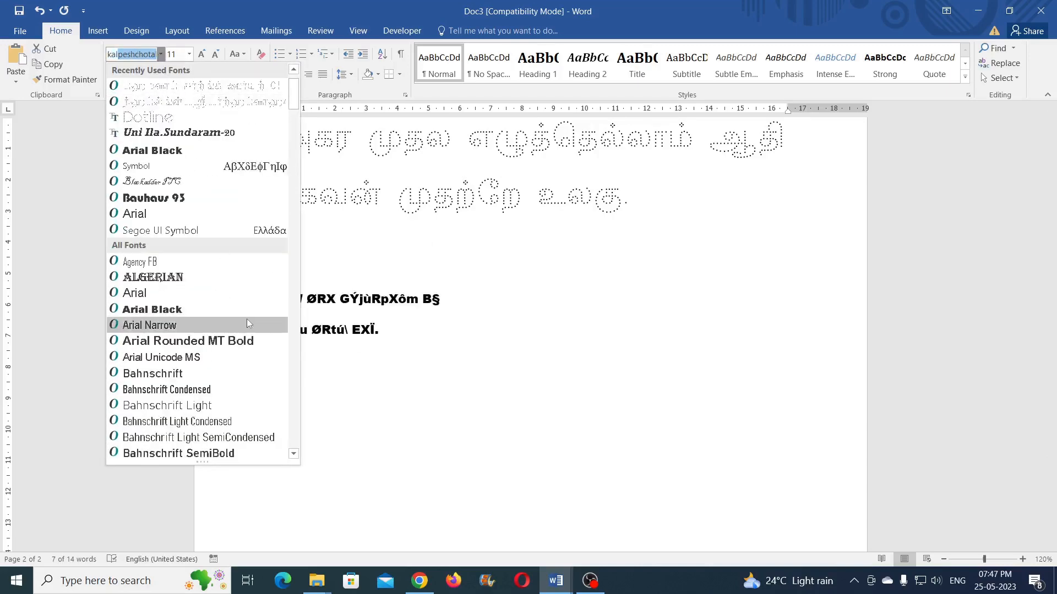
scroll(198, 253, "down", 20)
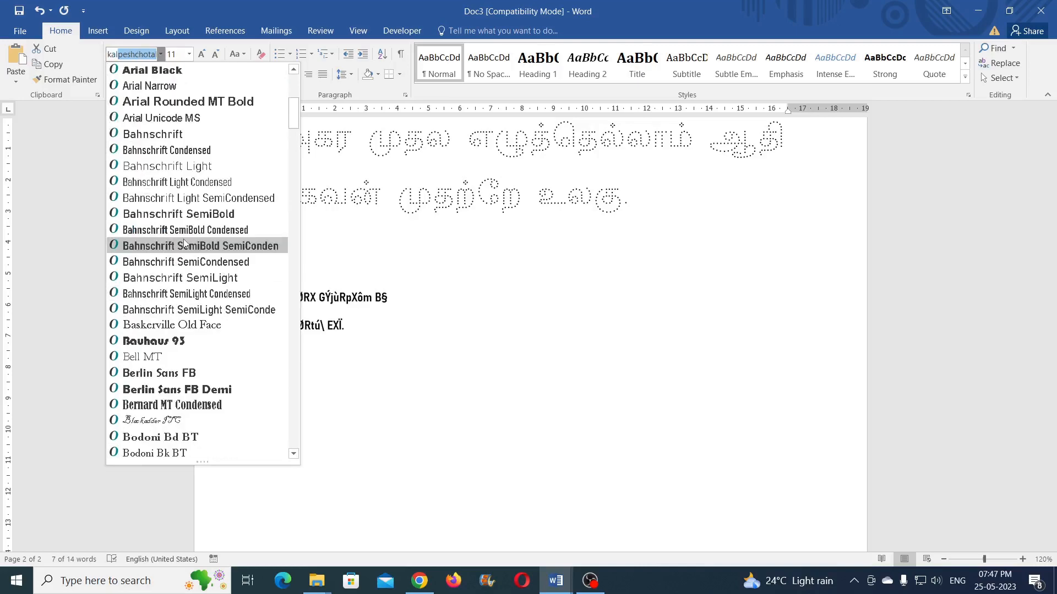
scroll(214, 303, "down", 12)
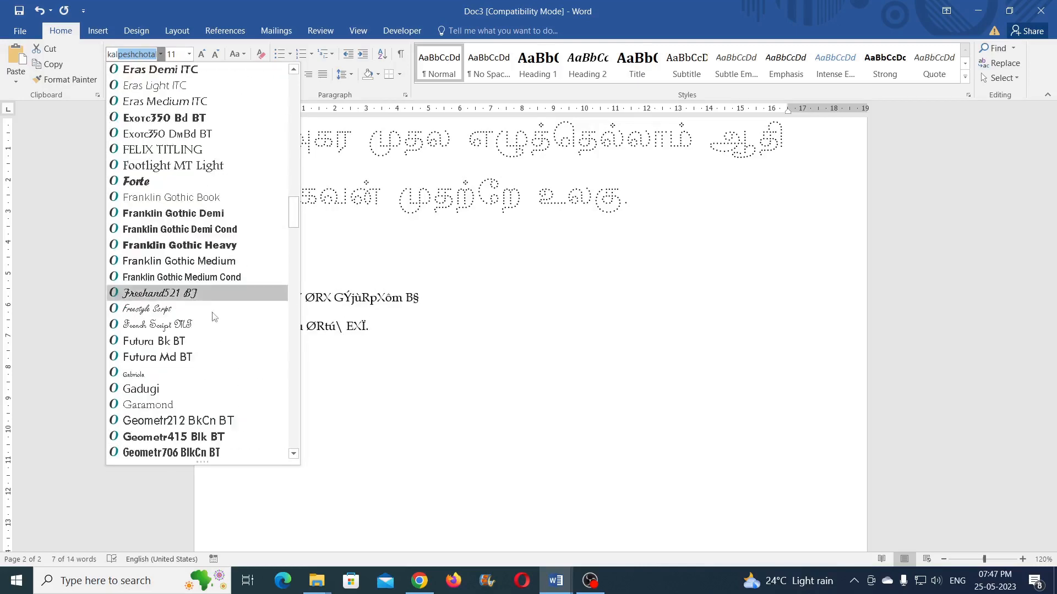
scroll(199, 358, "down", 6)
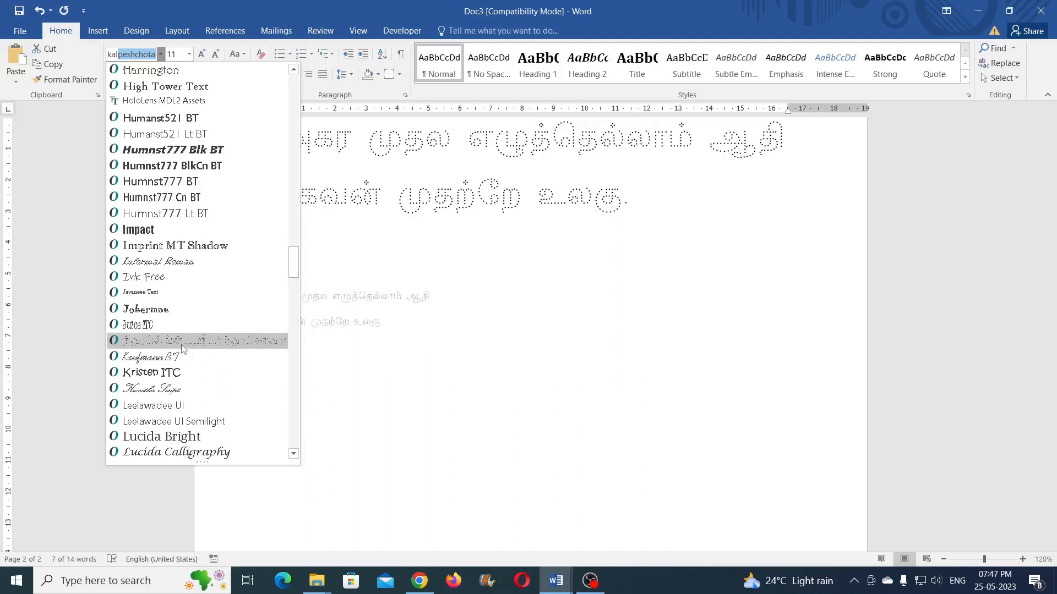
left_click(184, 342)
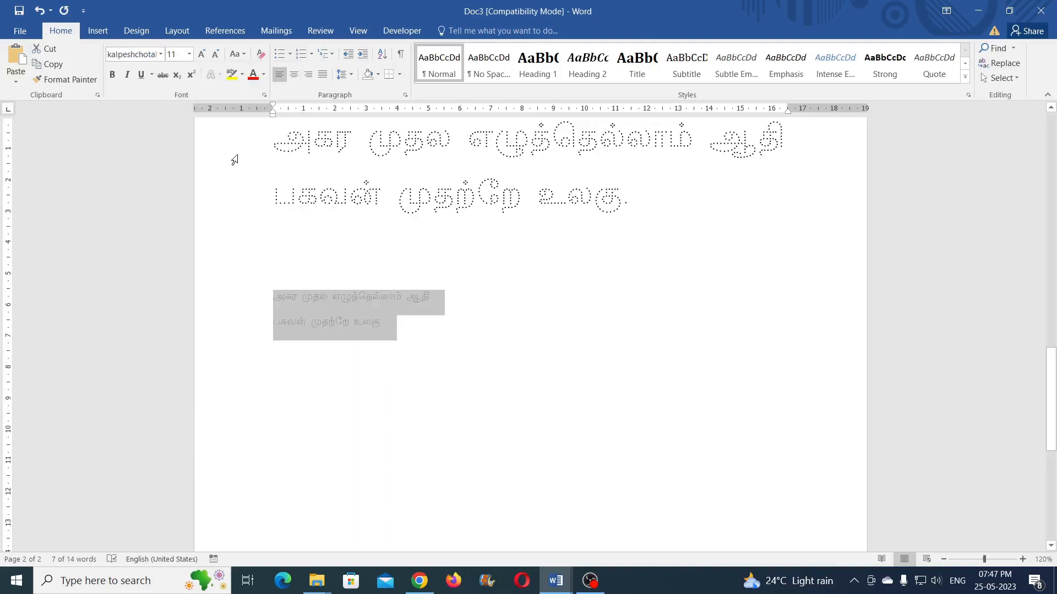
- Increase the second verse's font size to 48 and deselect it
left_click(202, 54)
left_click(202, 54)
left_click(202, 54)
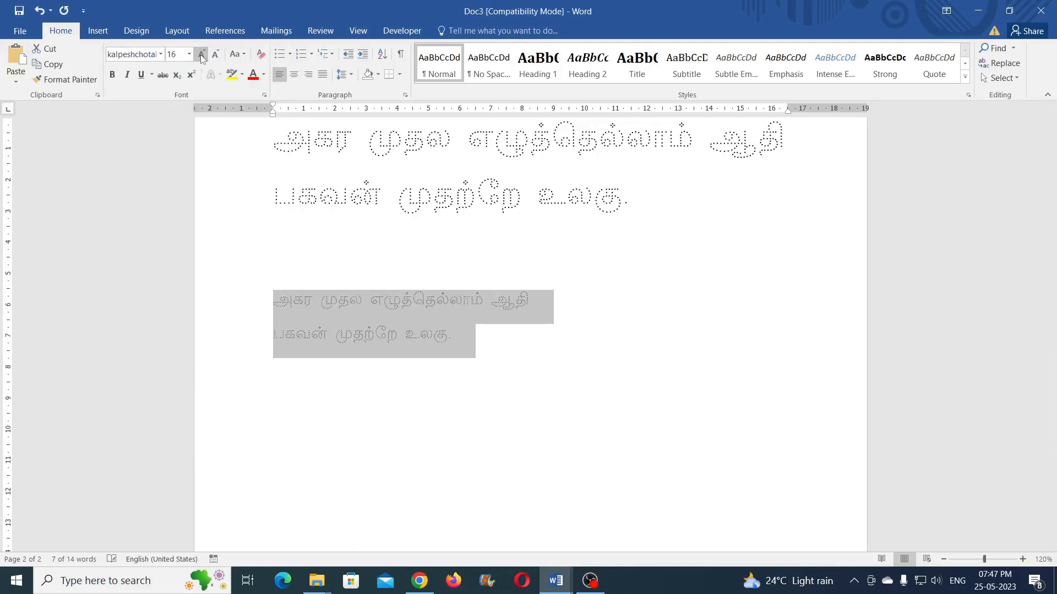
left_click(202, 54)
left_click(202, 54)
left_click(202, 53)
left_click(202, 54)
left_click(202, 54)
left_click(202, 54)
left_click(202, 53)
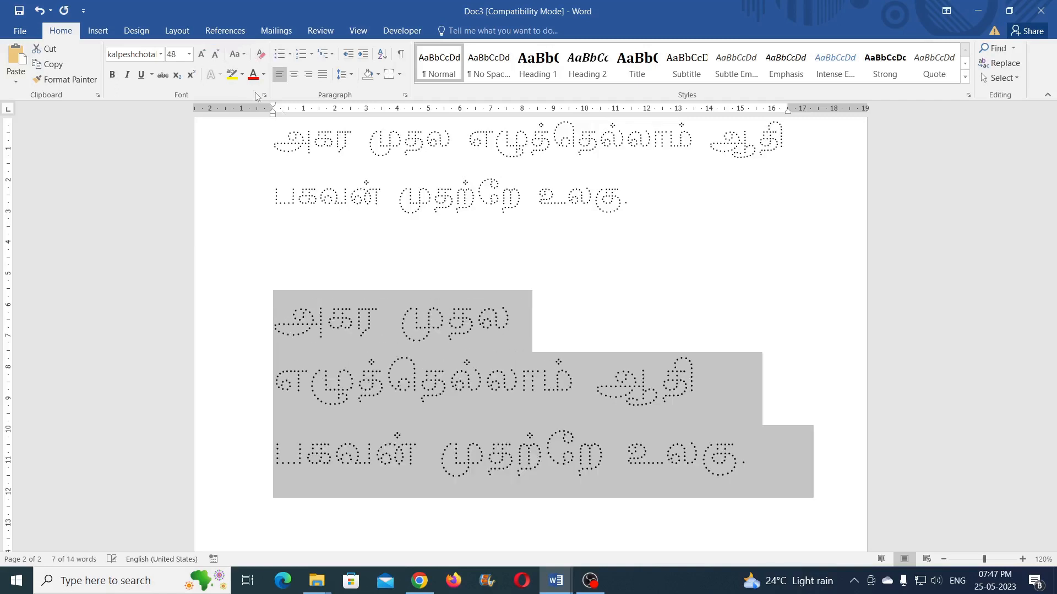
left_click(451, 250)
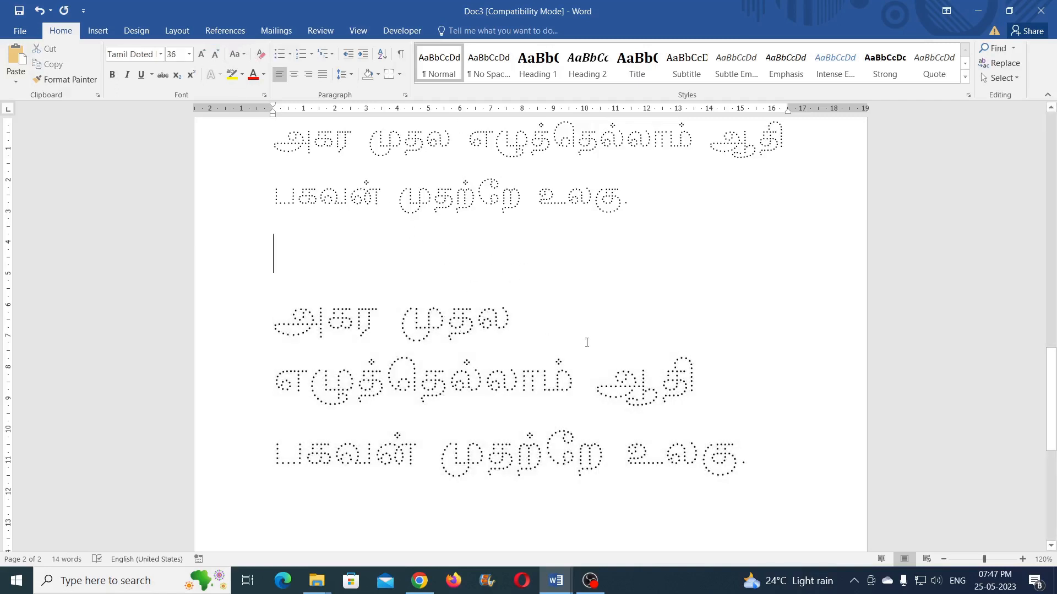
- Switch to the other open Word document and examine its ஆதி samples with dashed and dotted outlines
scroll(568, 313, "up", 1)
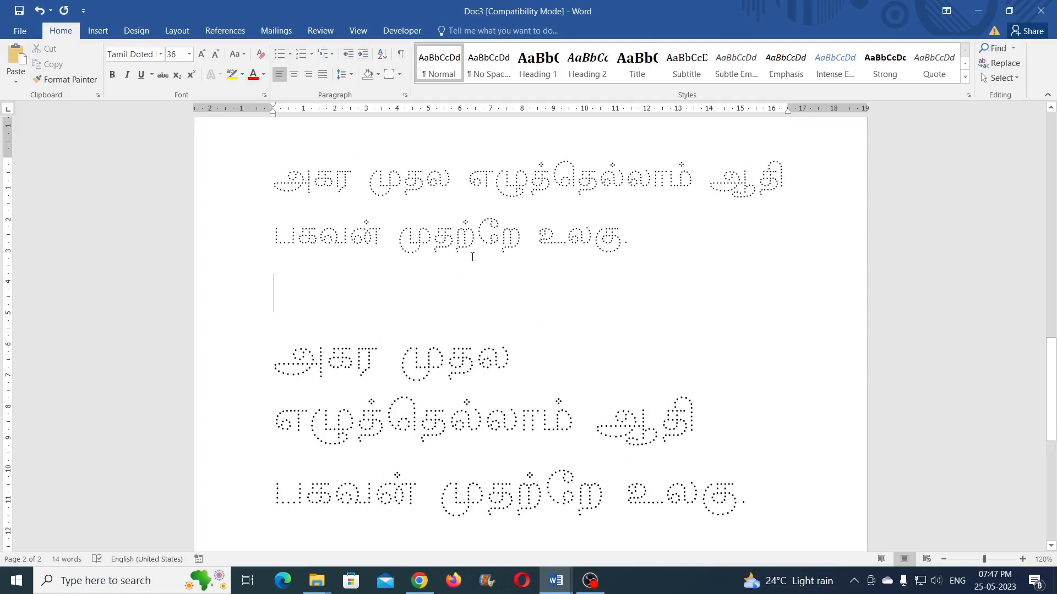
mouse_move(556, 580)
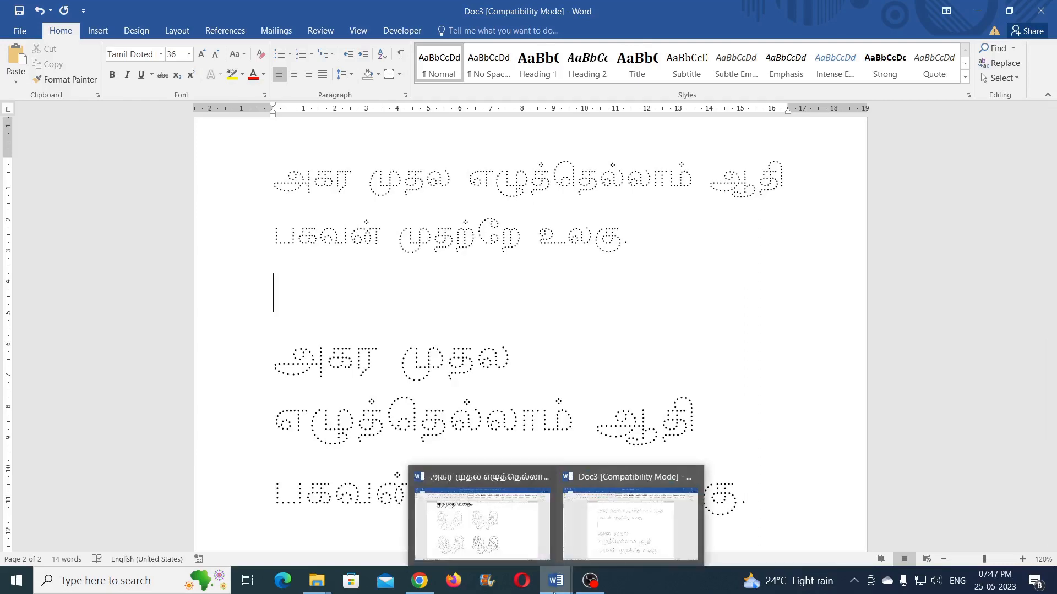
left_click(482, 521)
scroll(352, 221, "up", 3)
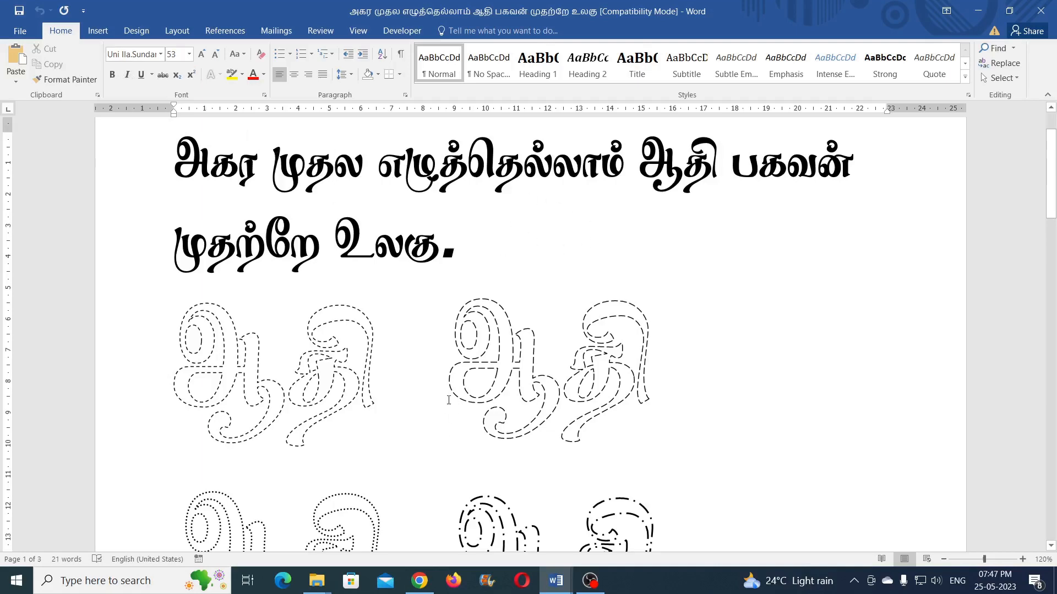
- Switch to Chrome and look over the Kalvisolai list of UNI ILA.SUNDARAM font downloads and the Google Translate page
left_click(419, 580)
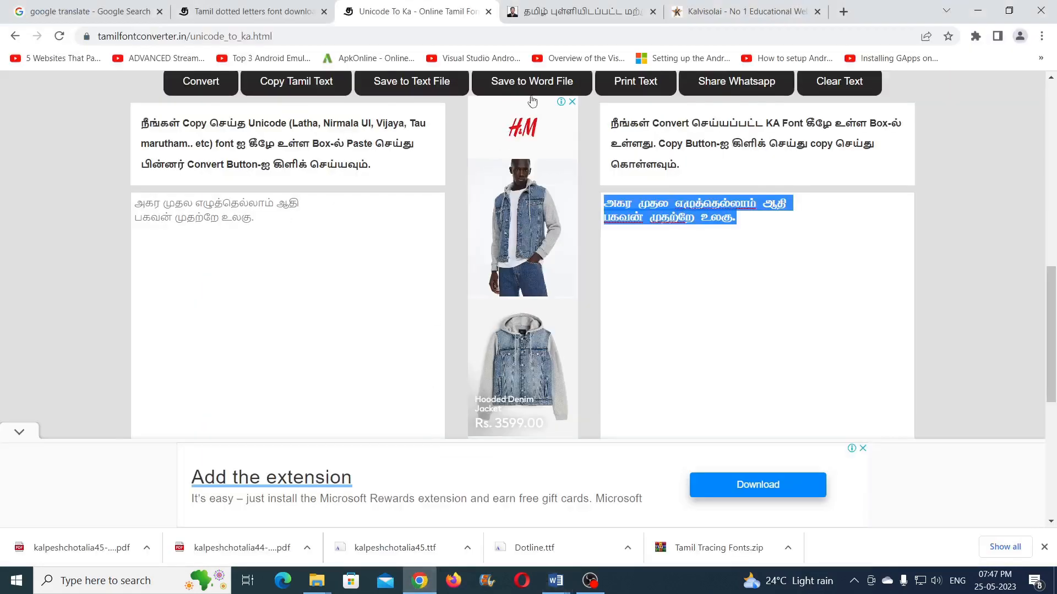
left_click(723, 7)
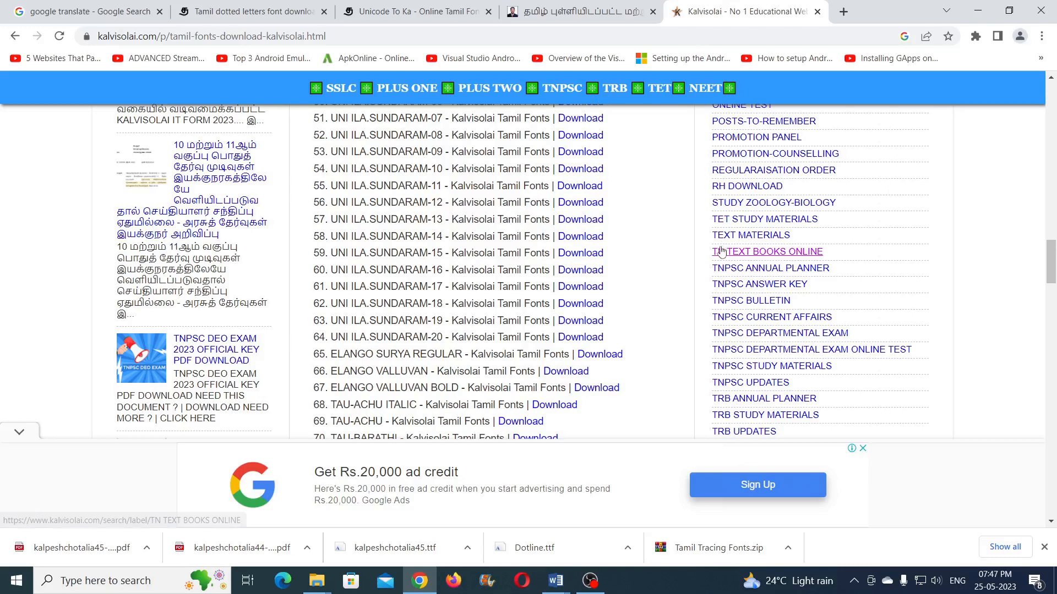
scroll(727, 322, "up", 4)
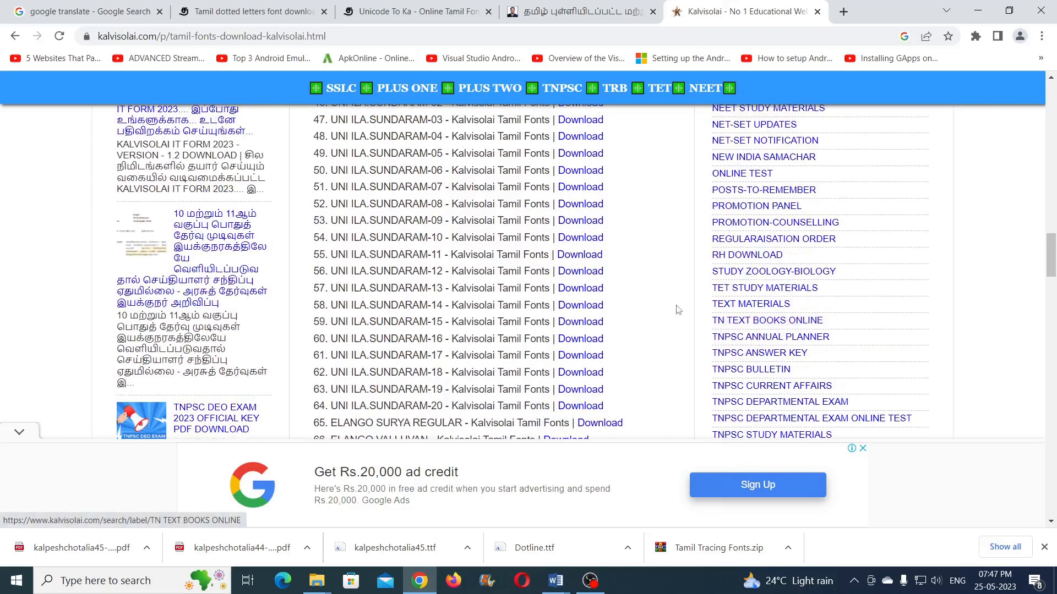
left_click(116, 9)
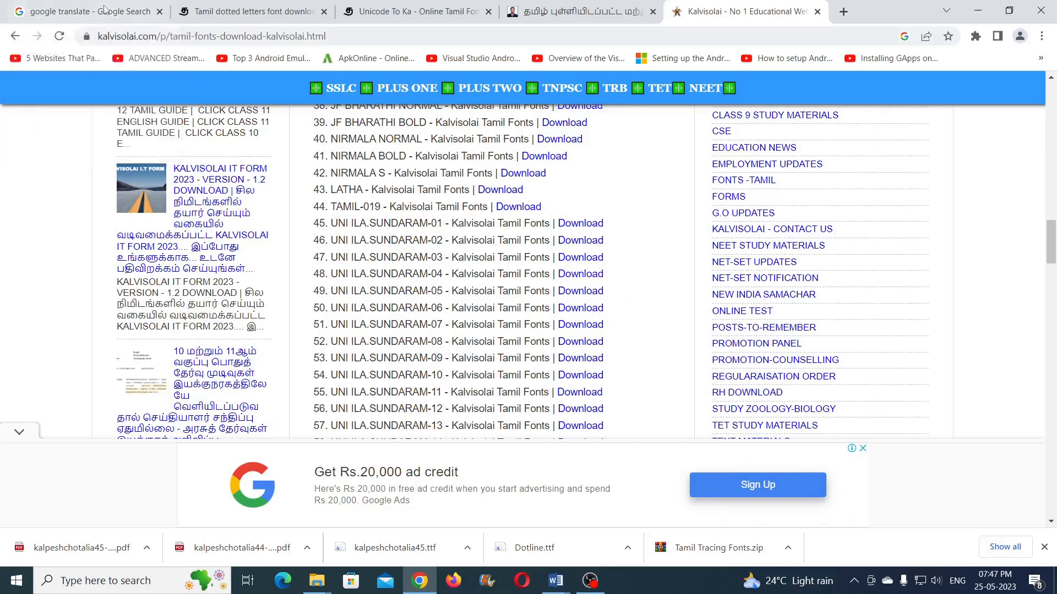
- Return to the Word document with the ஆதி samples and review its outlined letters and the dotted verses on the following page
mouse_move(556, 581)
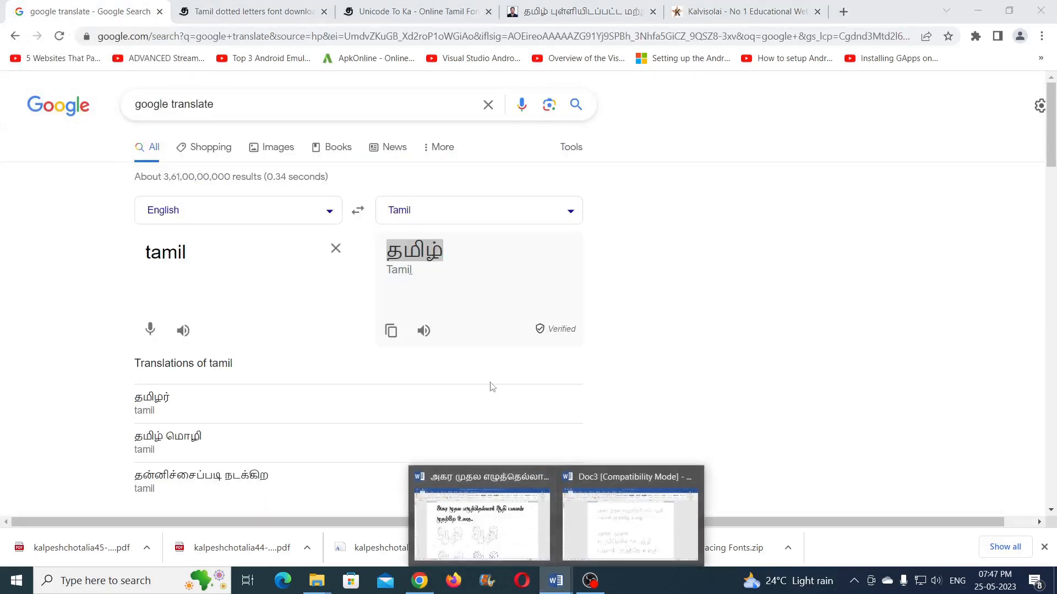
left_click(494, 528)
scroll(576, 271, "down", 5)
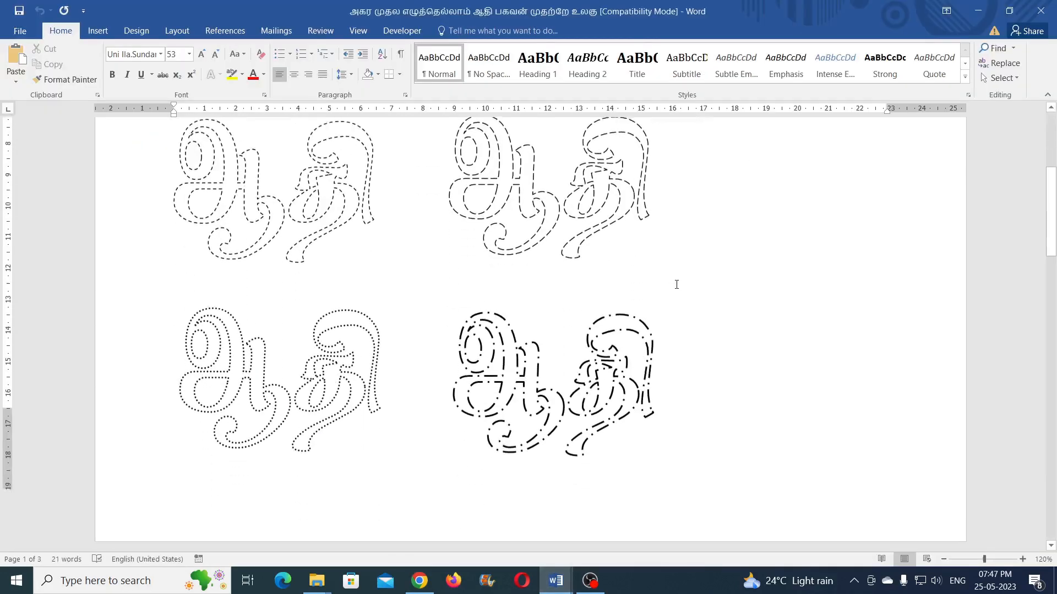
scroll(677, 285, "down", 10)
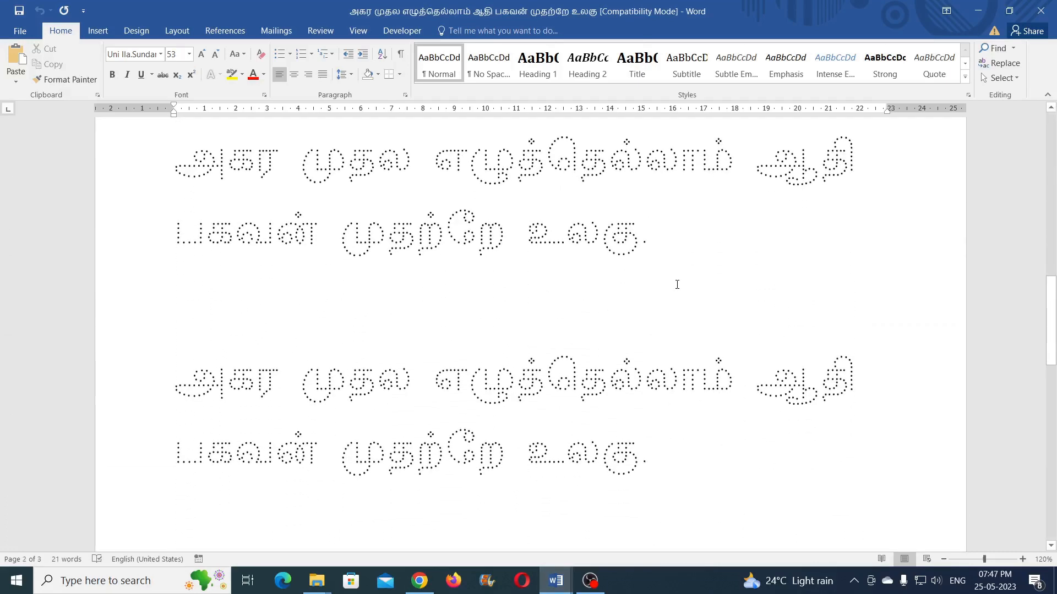
scroll(677, 285, "down", 4)
left_click(457, 357)
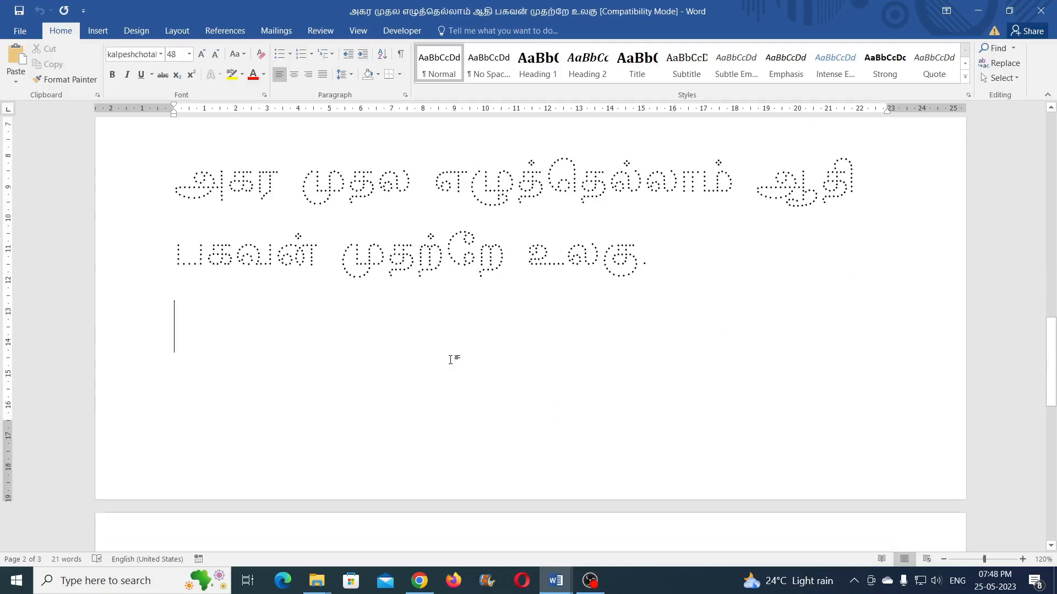
scroll(683, 369, "up", 2)
scroll(683, 368, "up", 15)
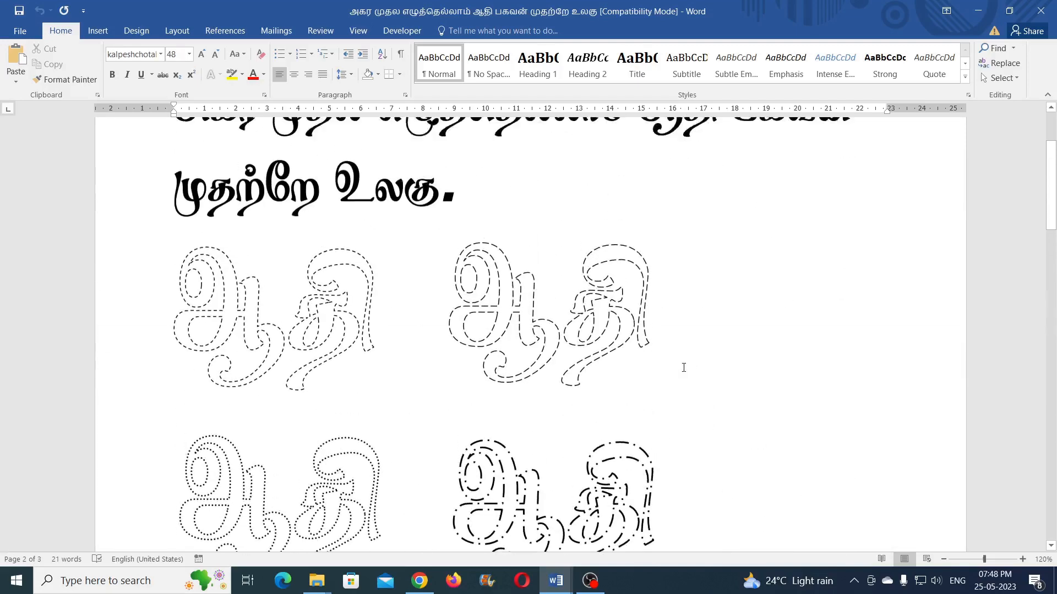